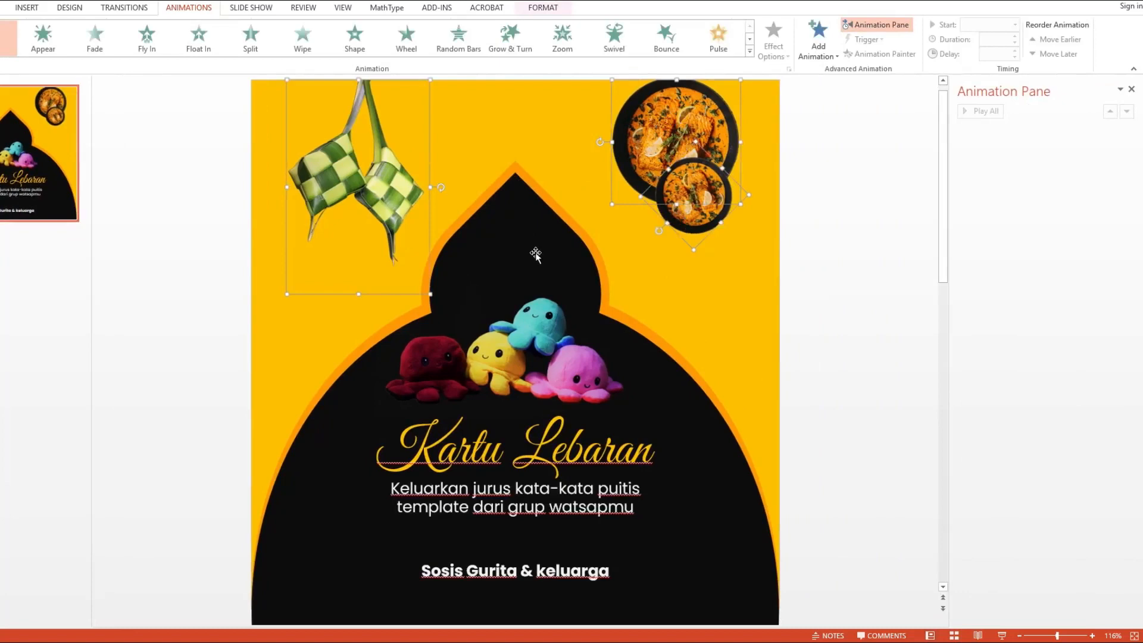
Step: Add a Fly In entrance animation to the selected decorative pictures and mosque shapes on the slide
left_click(520, 204, "shift")
left_click(585, 92, "shift")
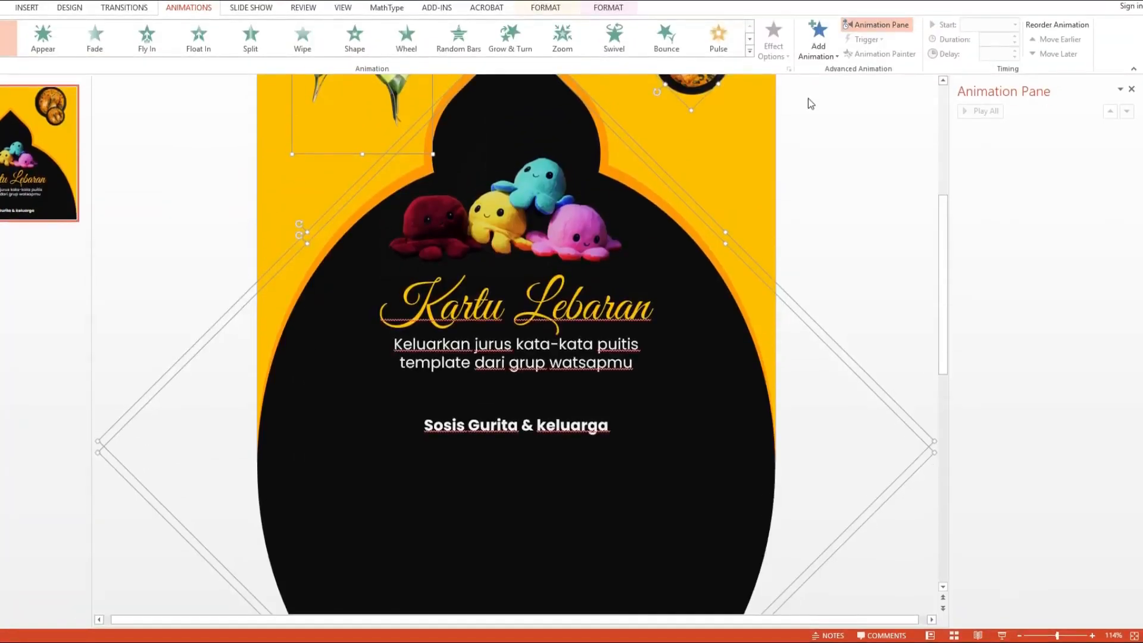
left_click(811, 60)
left_click(928, 93)
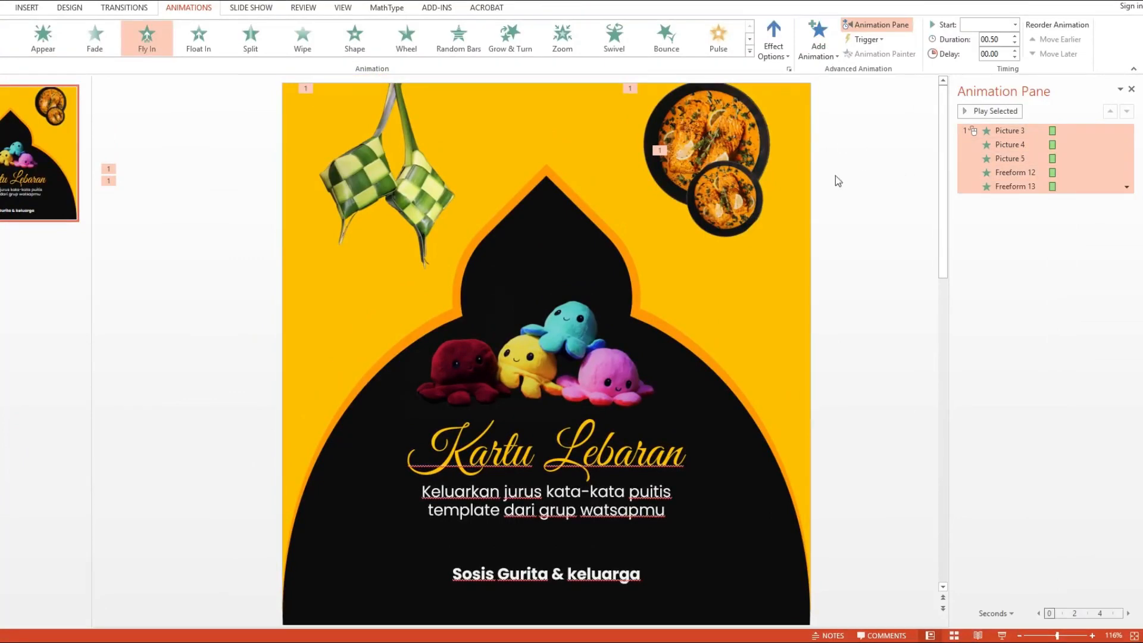
Step: Rename the large food picture to "Opor Besar" in the Selection pane
left_click(745, 122)
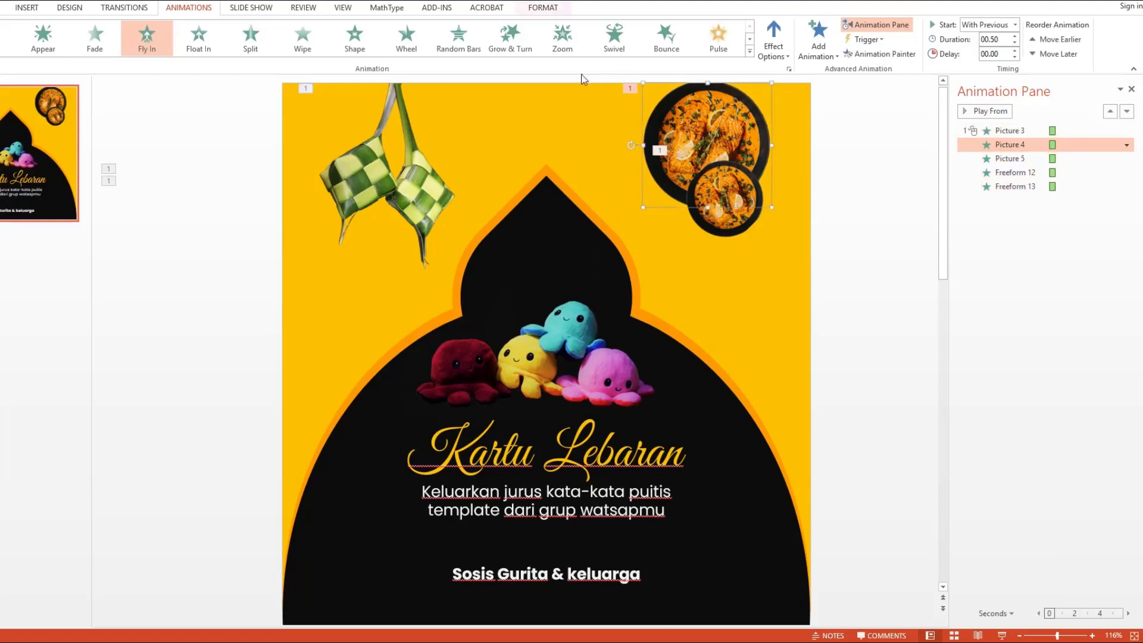
left_click(543, 7)
left_click(885, 52)
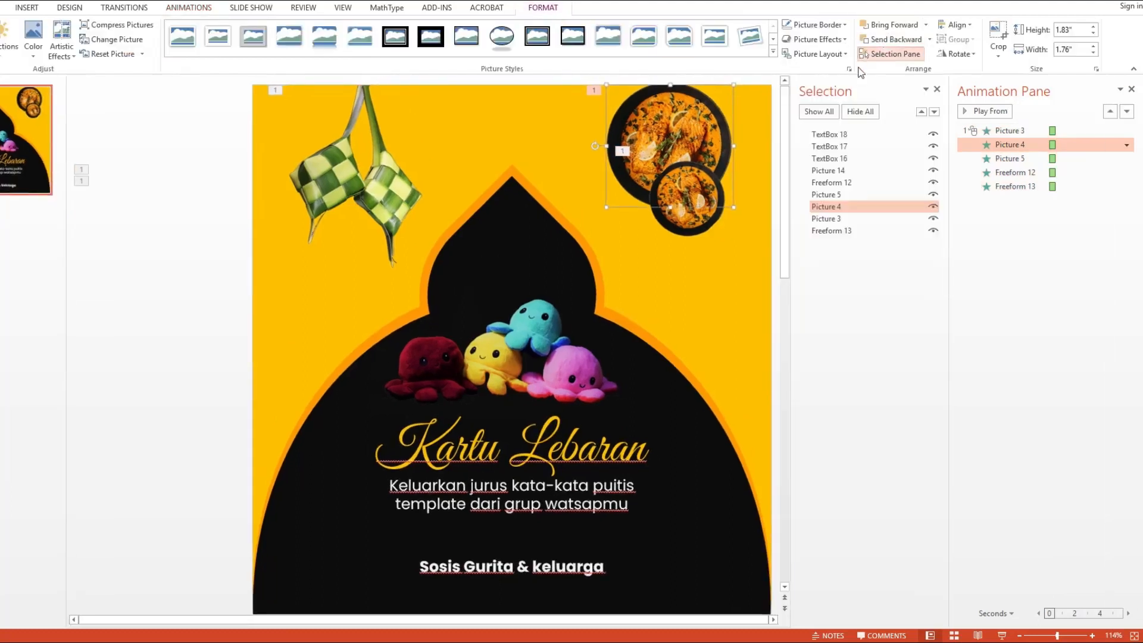
left_click(845, 134)
left_click(836, 195)
left_click(840, 205)
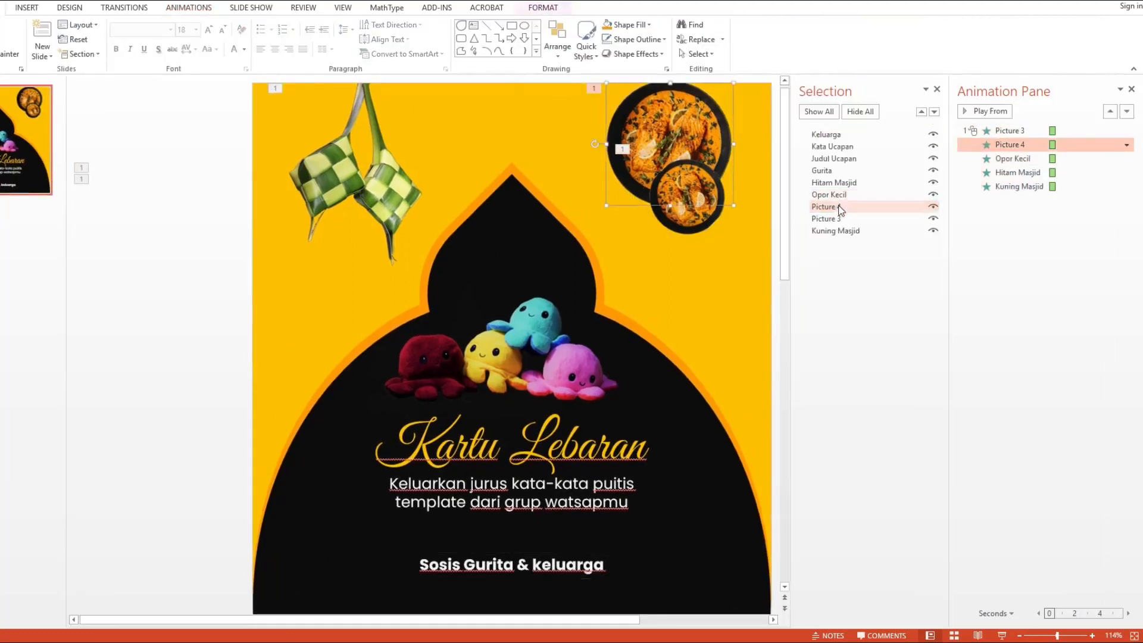
left_click(840, 206)
type("or B")
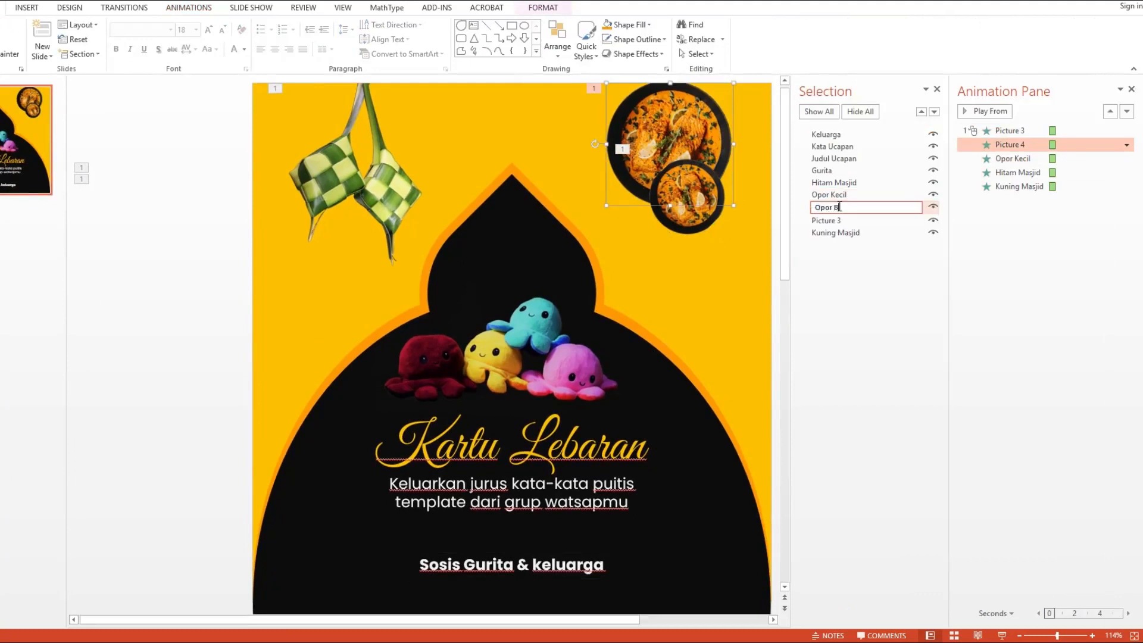
type("por Besar")
key("Return")
Step: Rename the ketupat picture to "Ketupat" and close the Selection pane
left_click(837, 219)
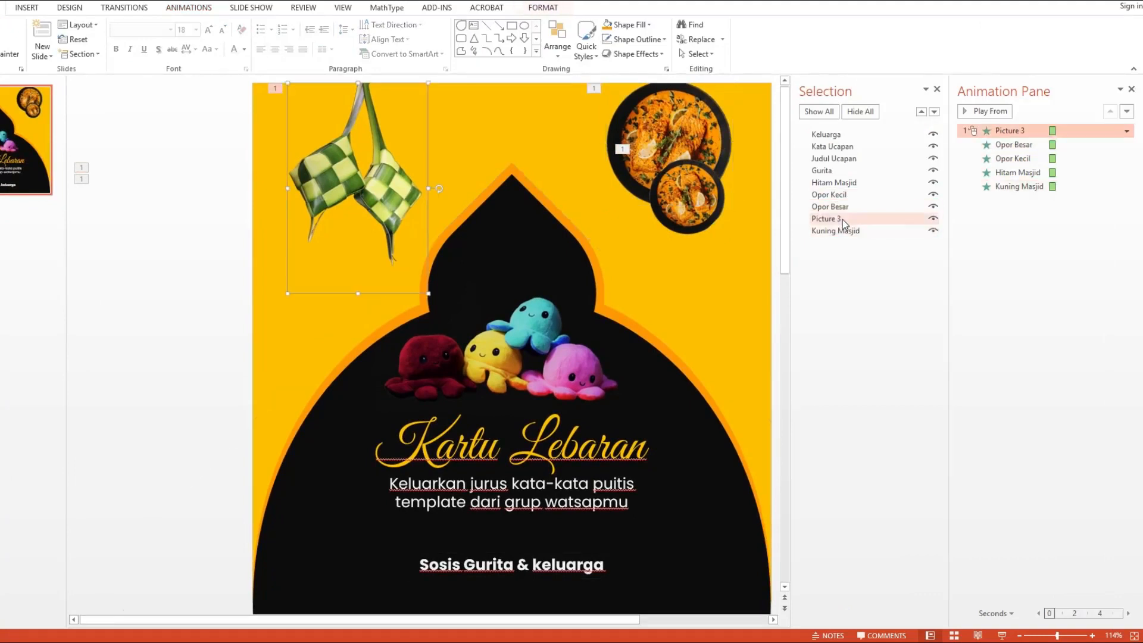
left_click(837, 219)
type("Ketupa")
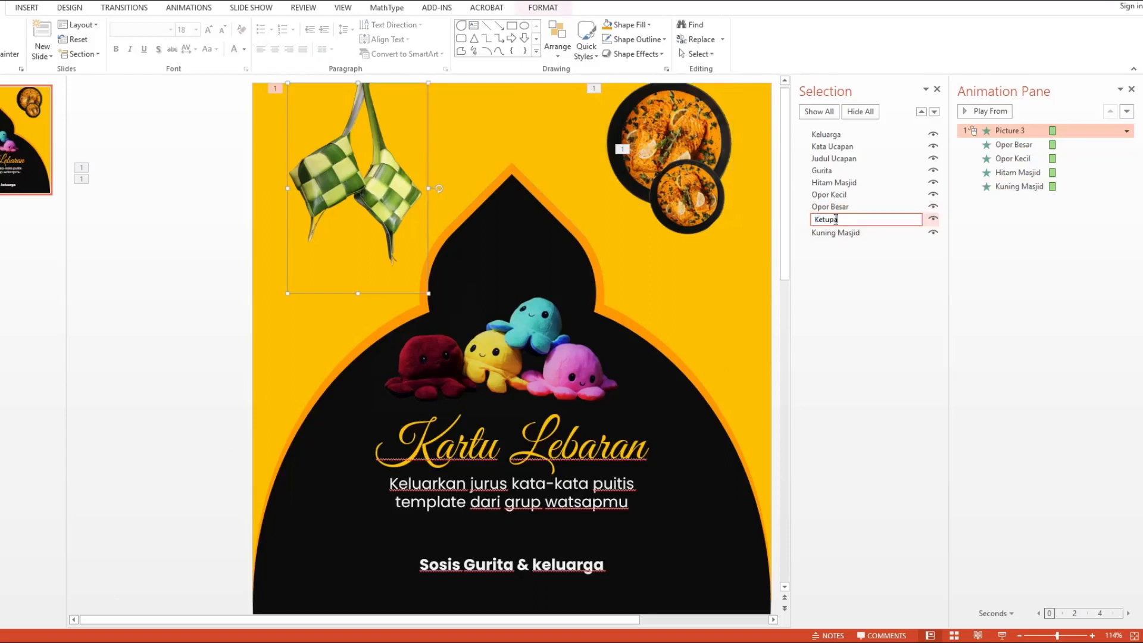
type("t")
key("Return")
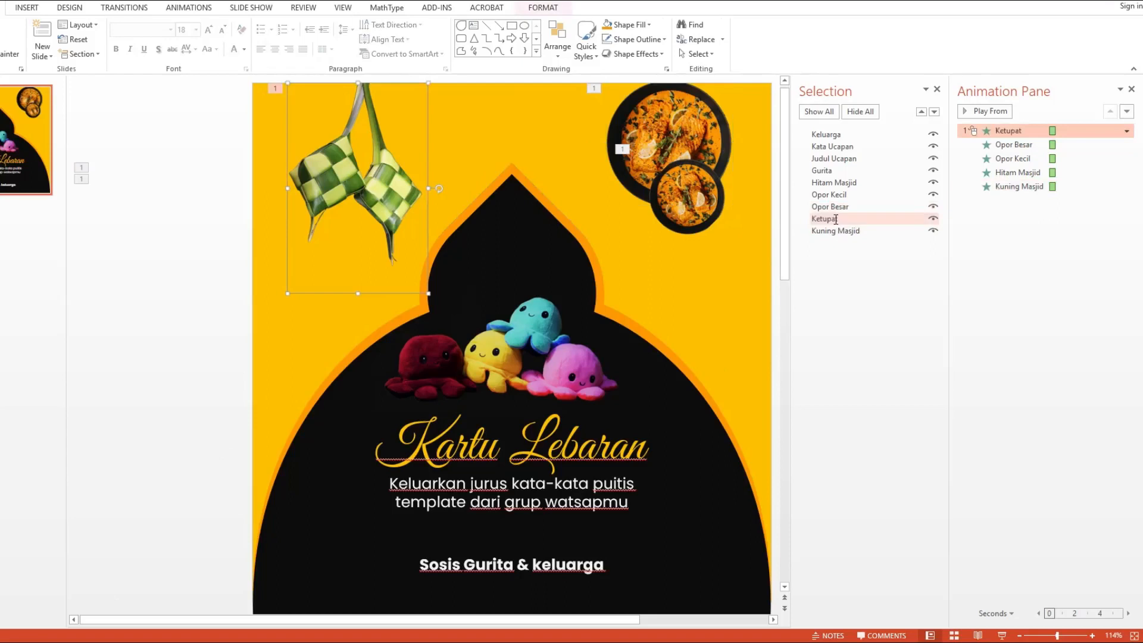
left_click(937, 89)
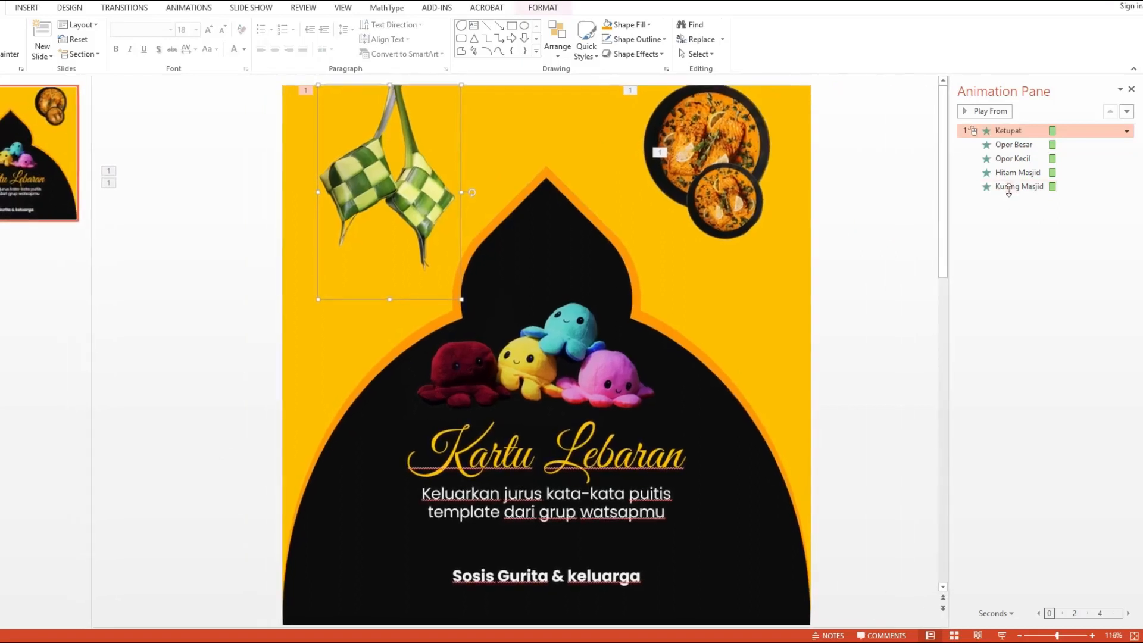
Step: Set the Ketupat animation to start with the previous one
left_click(990, 132)
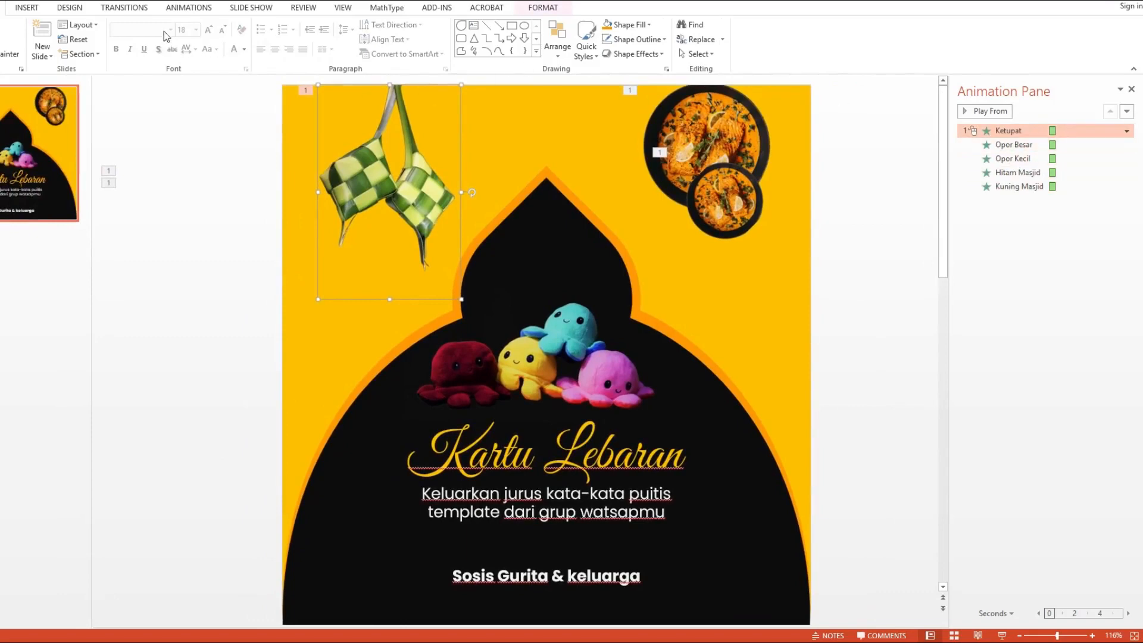
left_click(176, 11)
left_click(1025, 158)
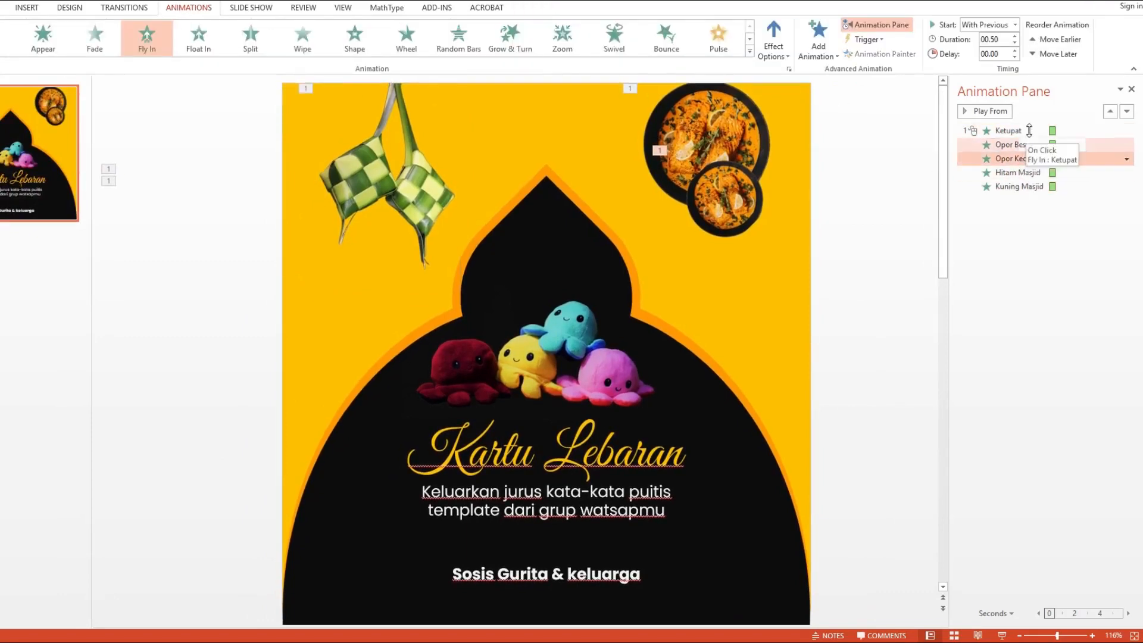
left_click(1029, 131)
right_click(1030, 130)
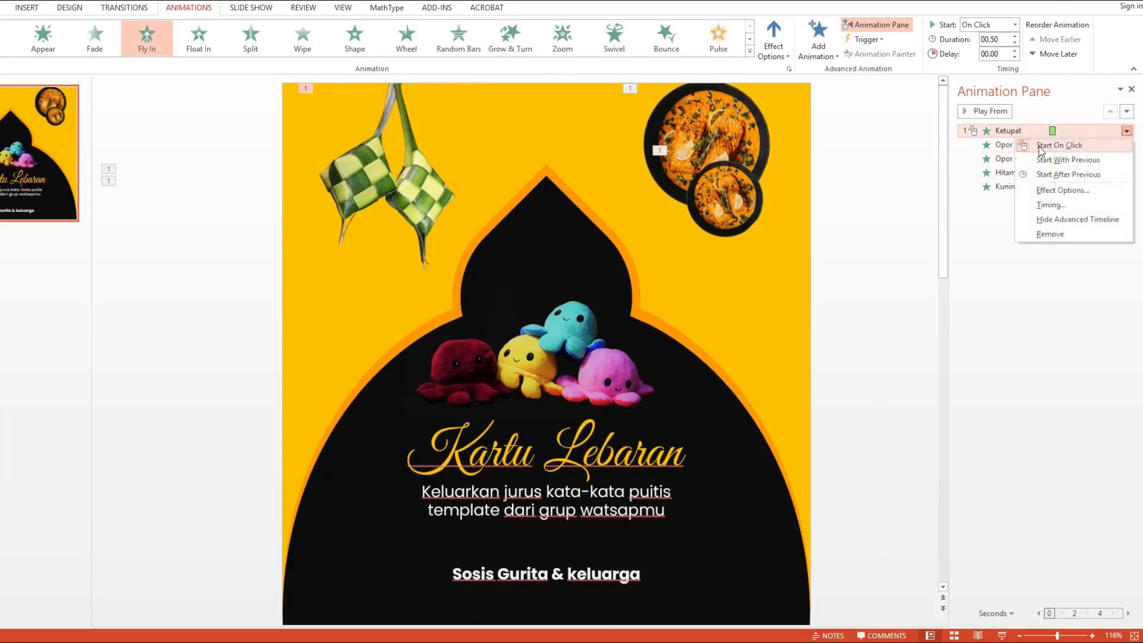
left_click(1051, 158)
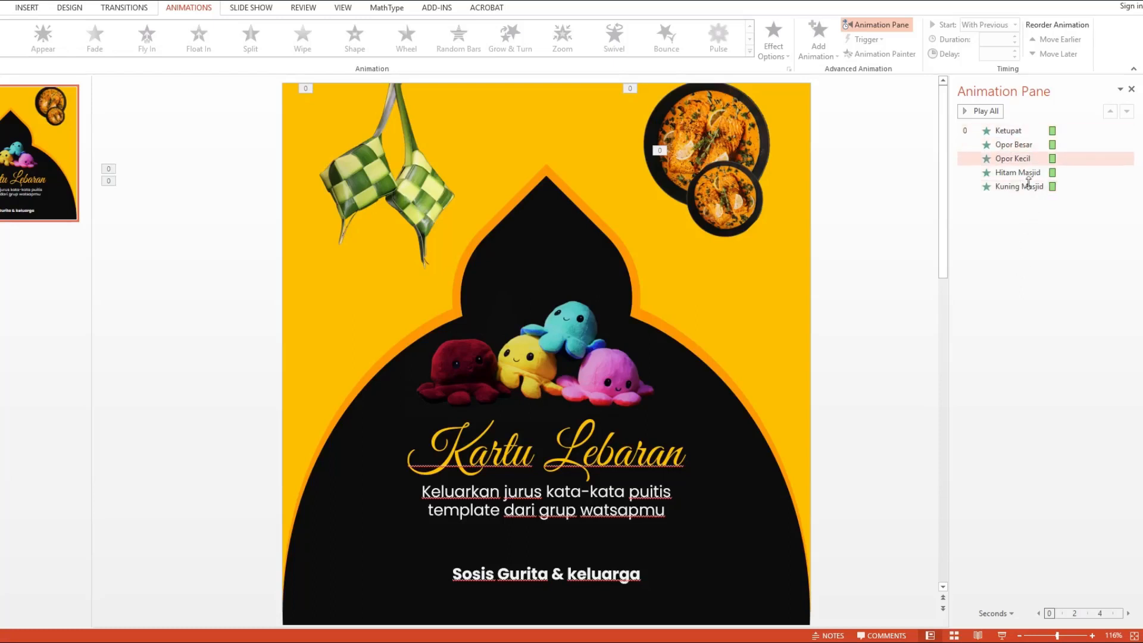
Step: Move the Opor Kecil animation to the end of the animation list
left_click(1020, 160)
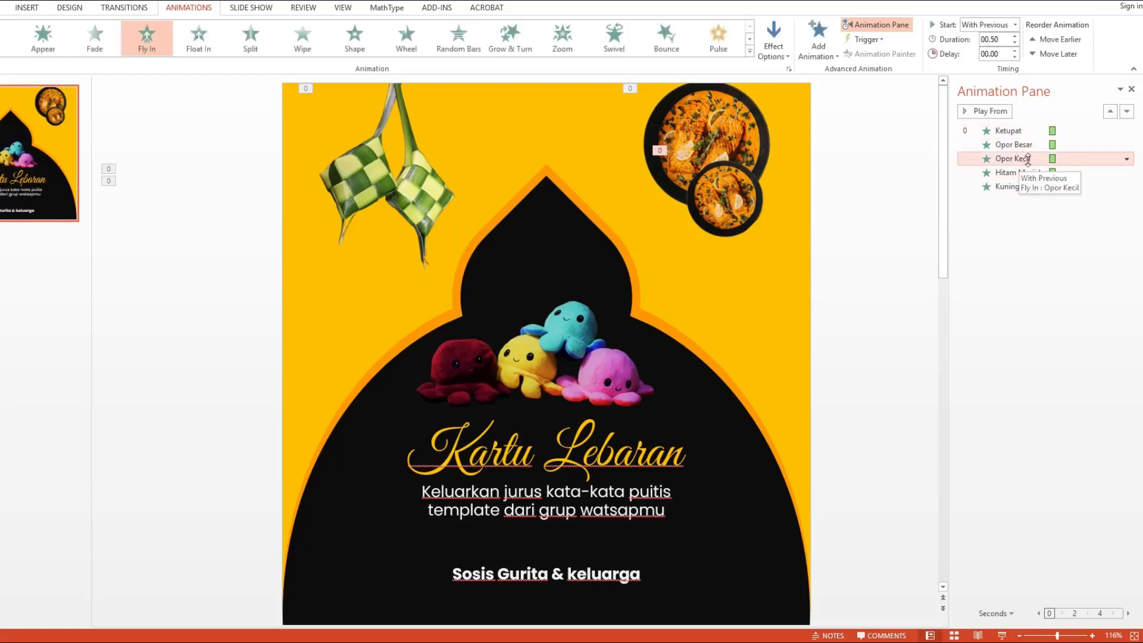
left_click(1015, 169, "shift")
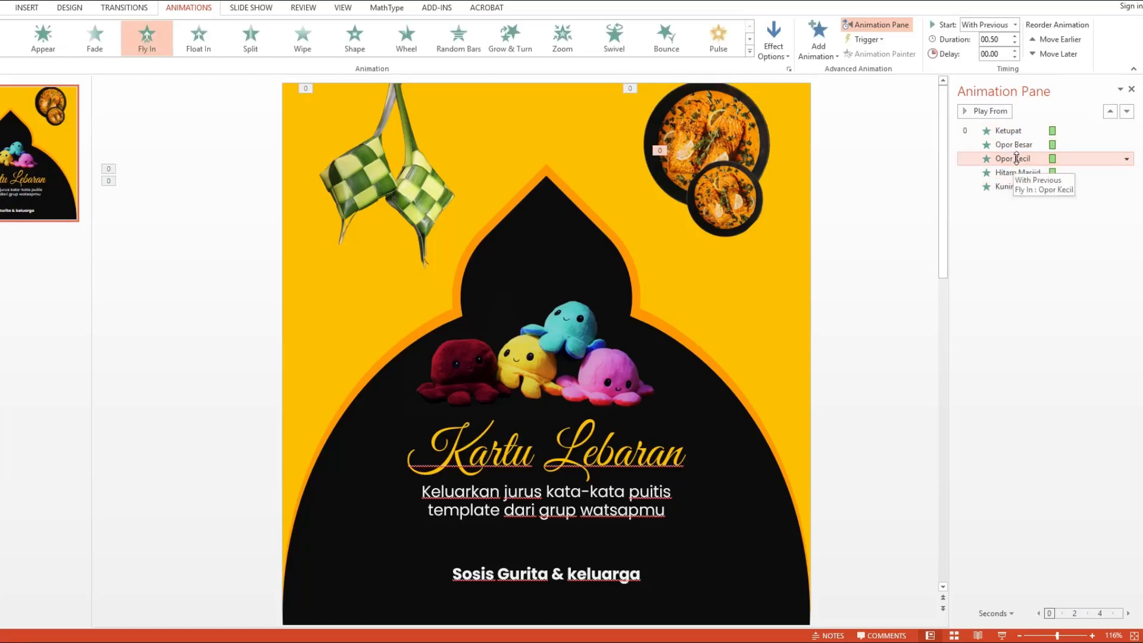
left_click_drag(1012, 159, 1015, 192)
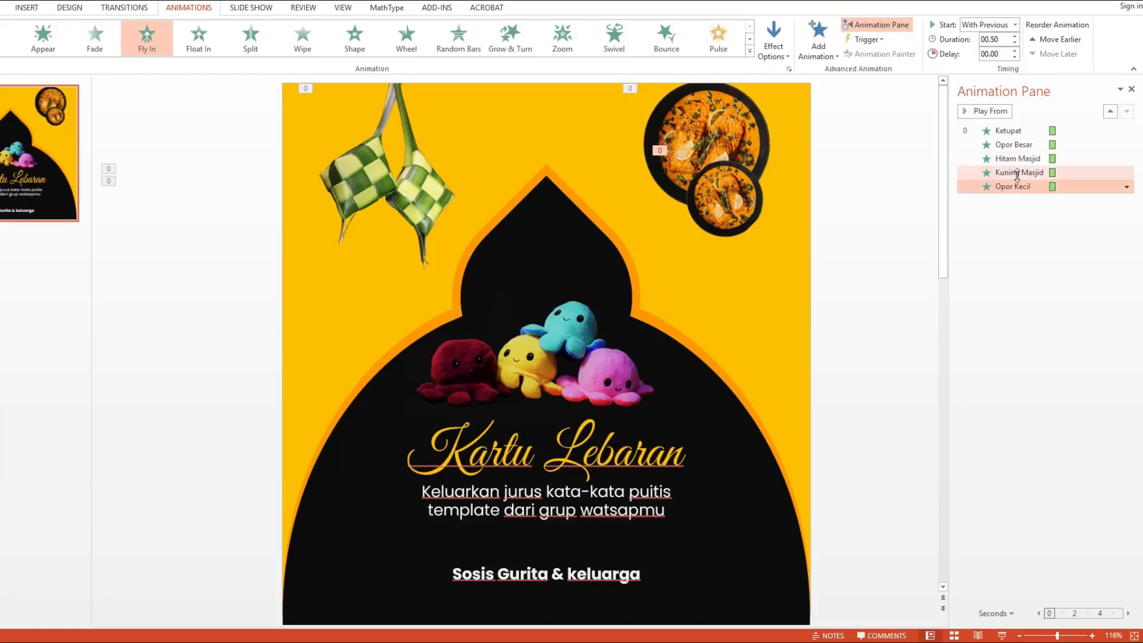
Step: Move the Kuning Masjid and Hitam Masjid animations to the top of the animation order
left_click(1013, 173)
left_click(1011, 160, "shift")
left_click_drag(1011, 160, 1017, 126)
left_click(1015, 147)
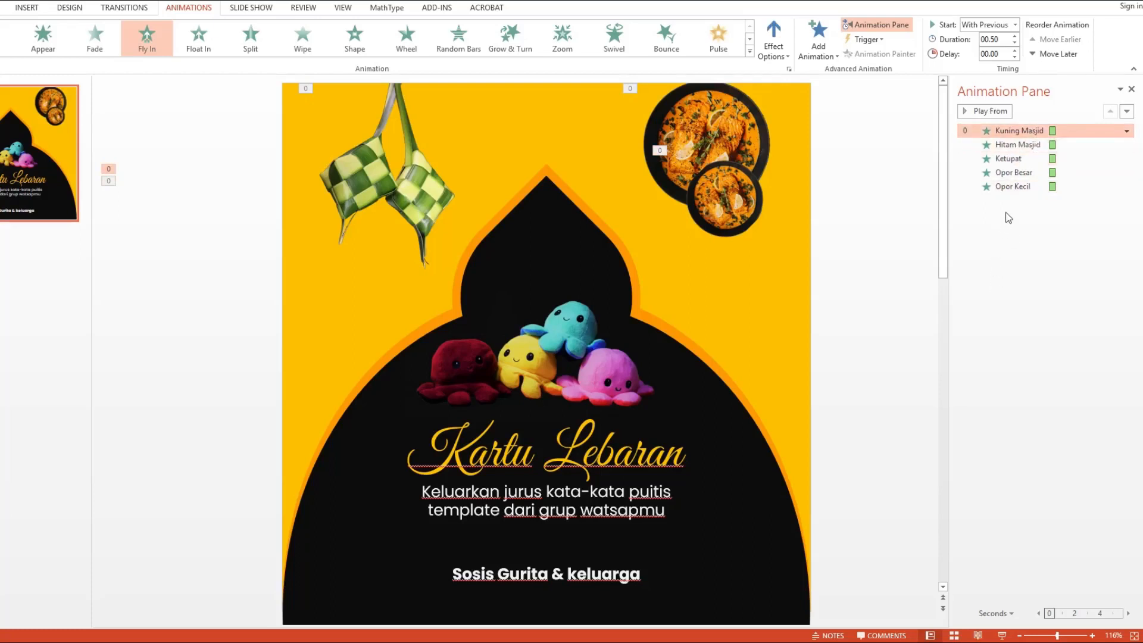
Step: Set the Kuning Masjid animation duration to 1.5 seconds
double_click(1007, 37)
type("1.5")
key("Return")
Step: Set the Hitam Masjid animation duration to 1.3 seconds and its delay to 0.2 seconds
left_click(1041, 143)
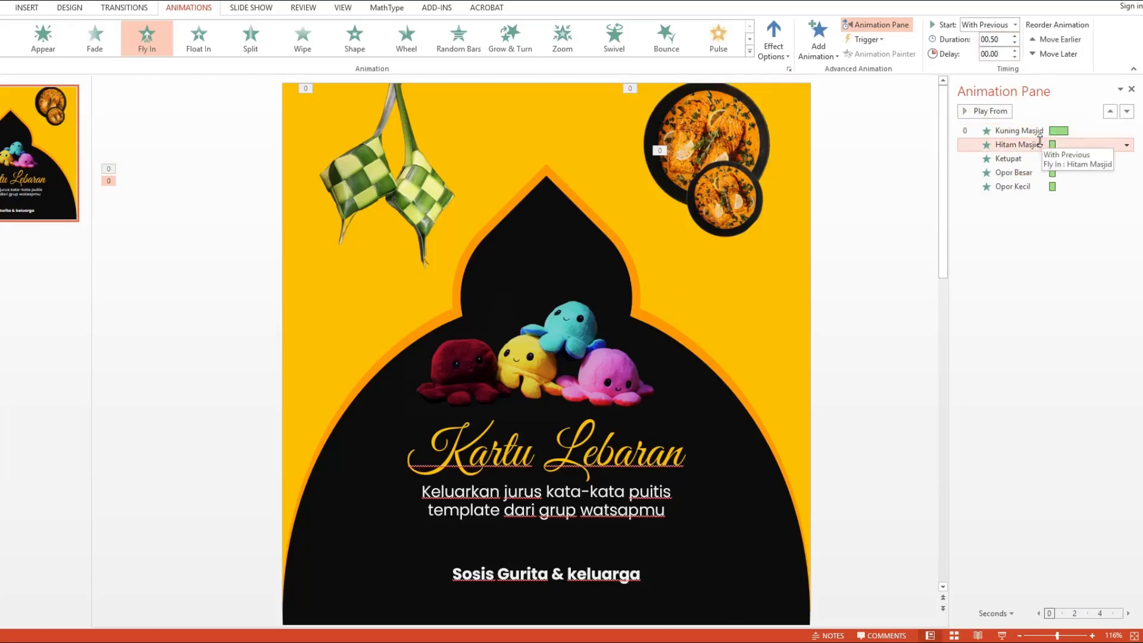
double_click(1007, 39)
type("1.3")
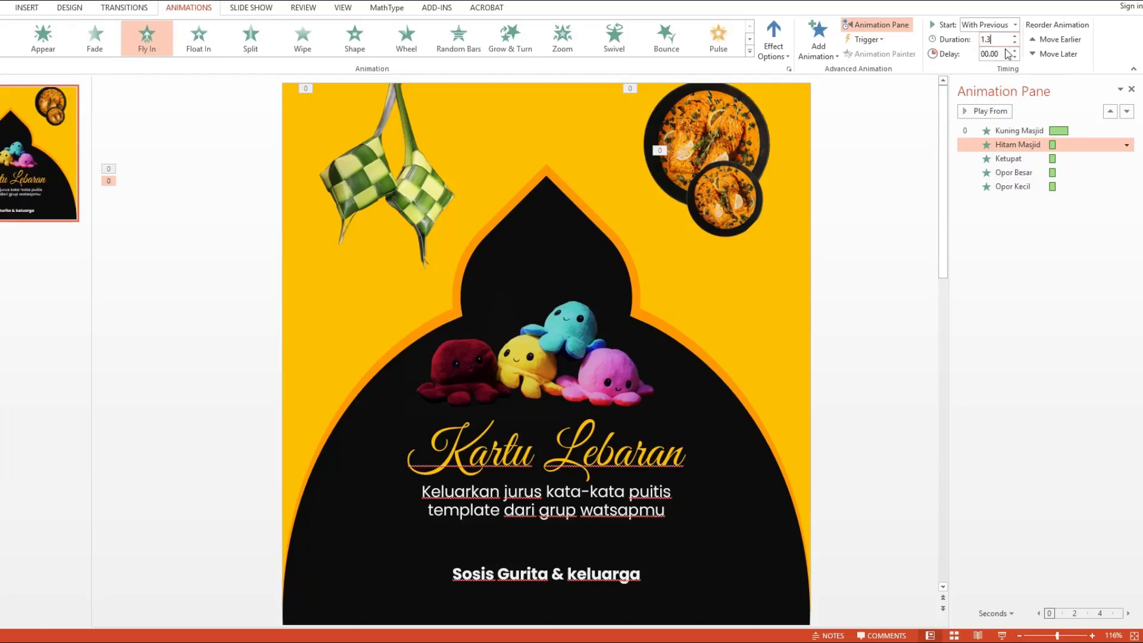
key("Return")
double_click(998, 54)
type("0.2")
key("Return")
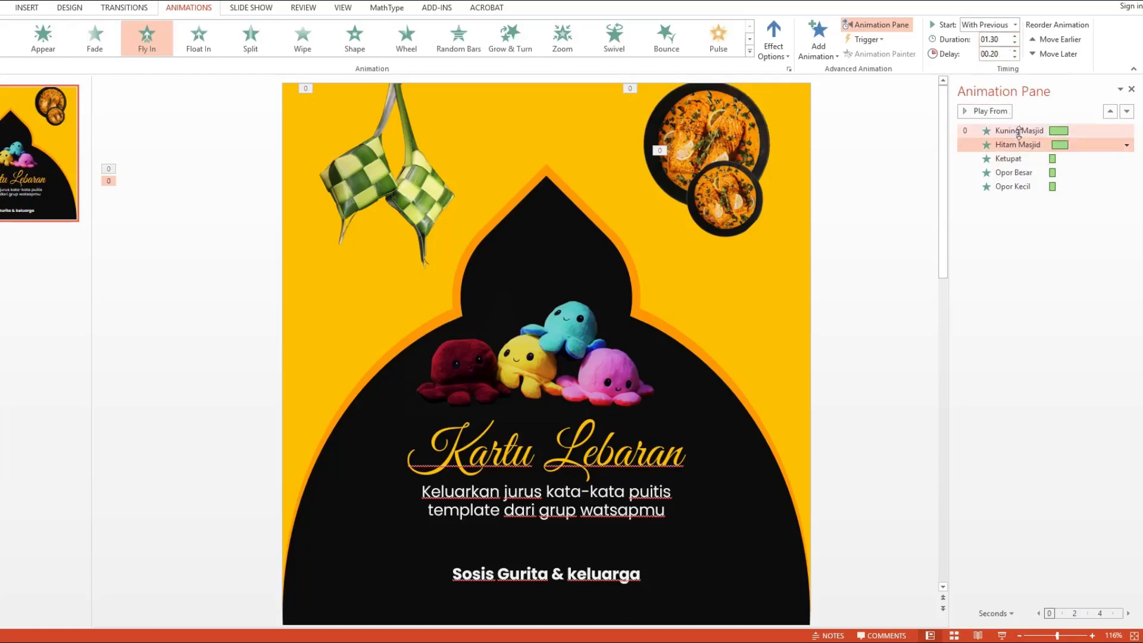
Step: Set the duration of both the Ketupat and Opor Besar animations to 1 second
left_click(1019, 131)
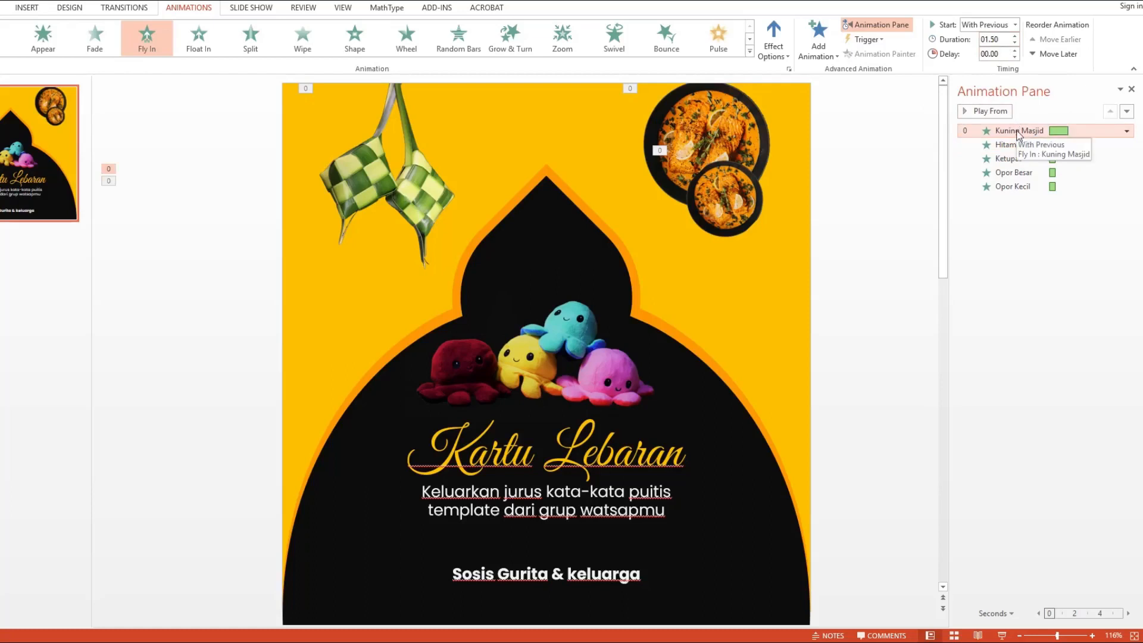
left_click(1027, 158)
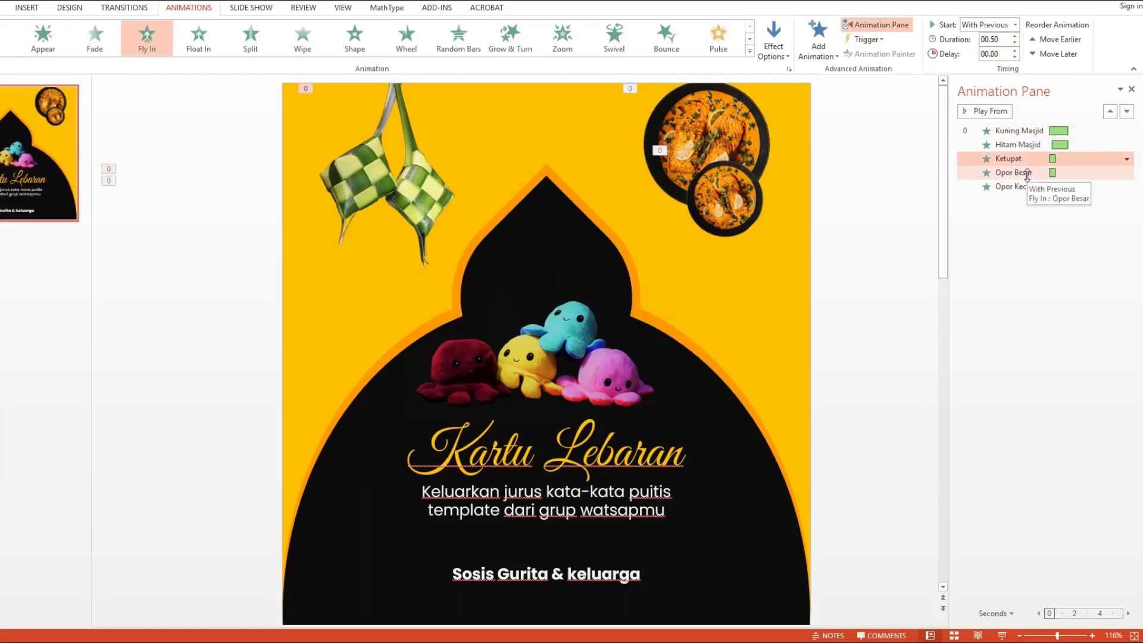
left_click(1028, 172, "ctrl")
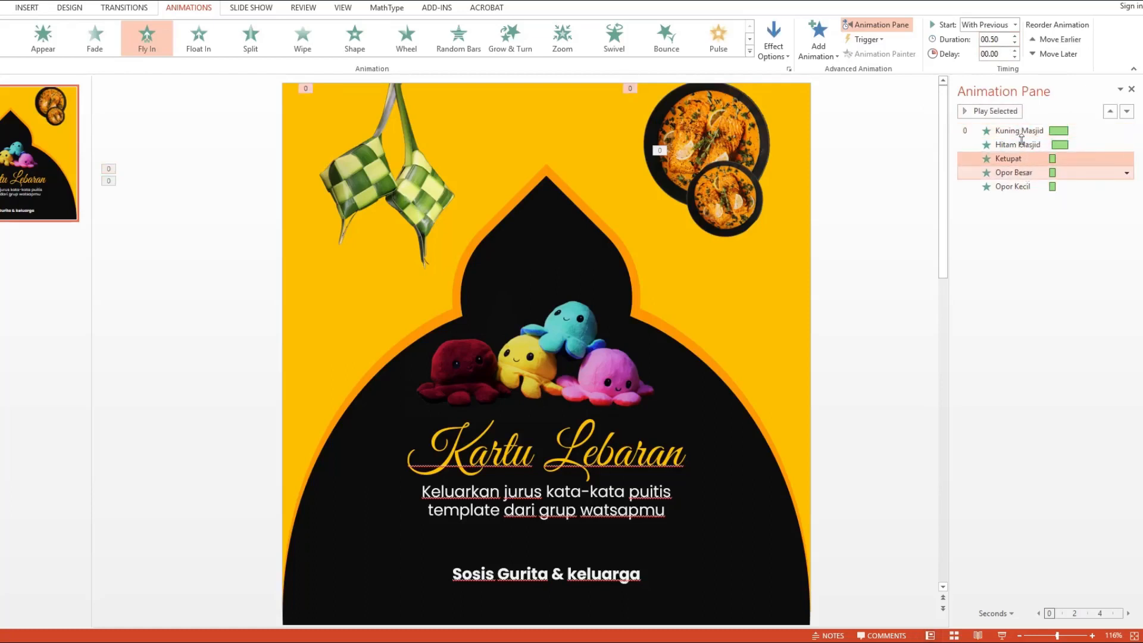
left_click(1000, 38)
type("1")
key("Return")
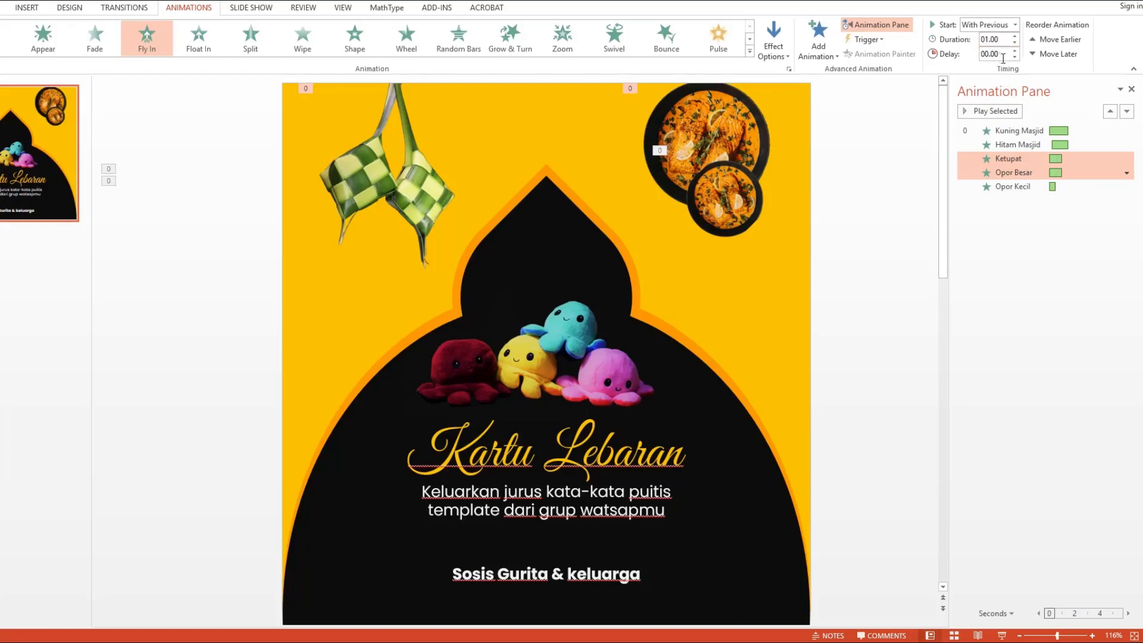
Step: Set the Opor Kecil animation duration to 1 second and its delay to 0.5 seconds
left_click(1033, 215)
left_click(1040, 203)
left_click(1041, 220)
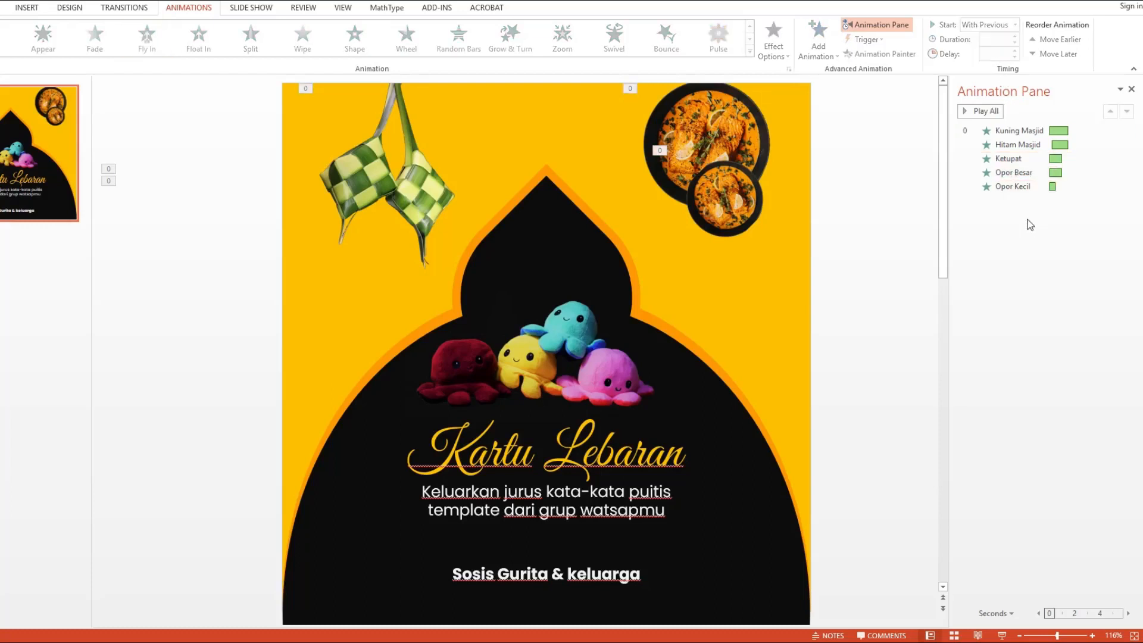
left_click(1028, 187)
left_click(1006, 41)
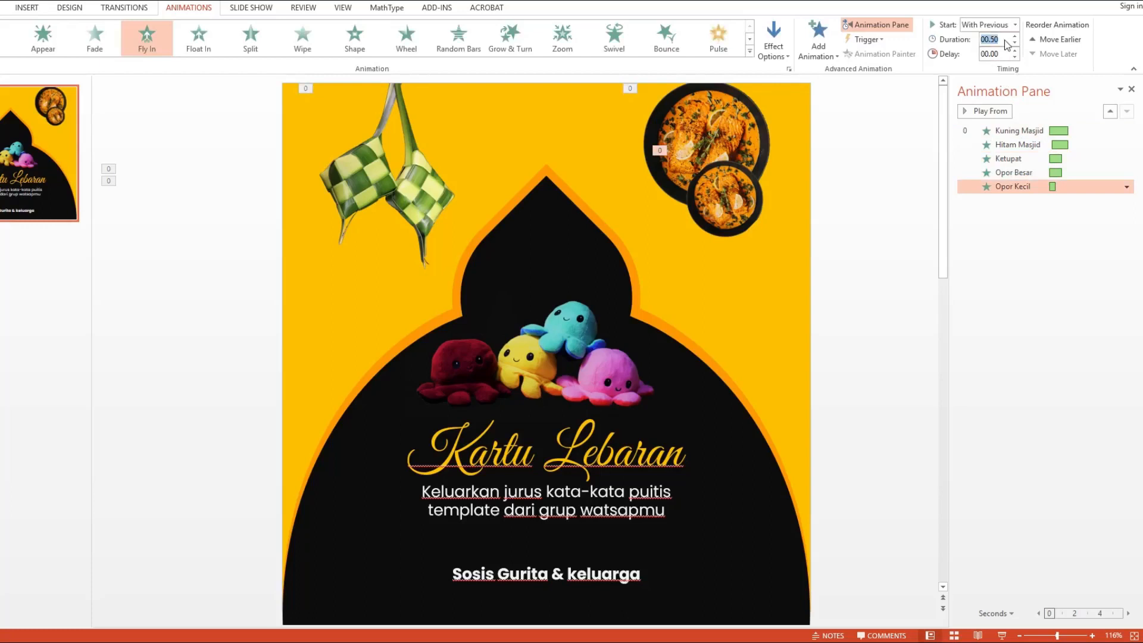
type("1")
key("Return")
type("0.5")
key("Return")
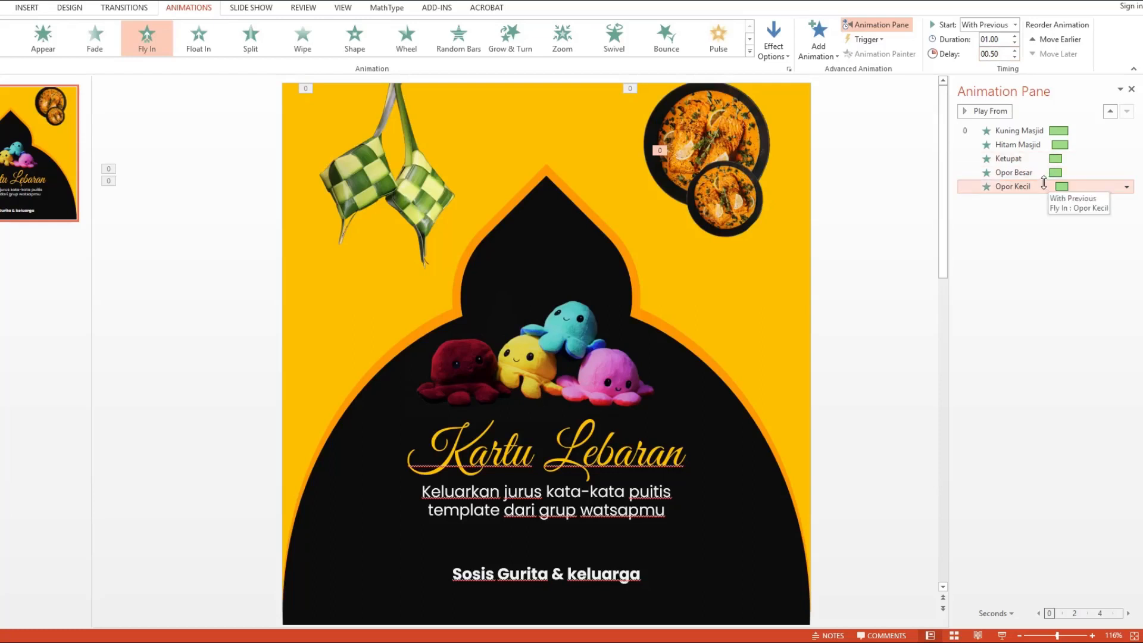
Step: Add a Spin emphasis animation to the large food picture
left_click(860, 168)
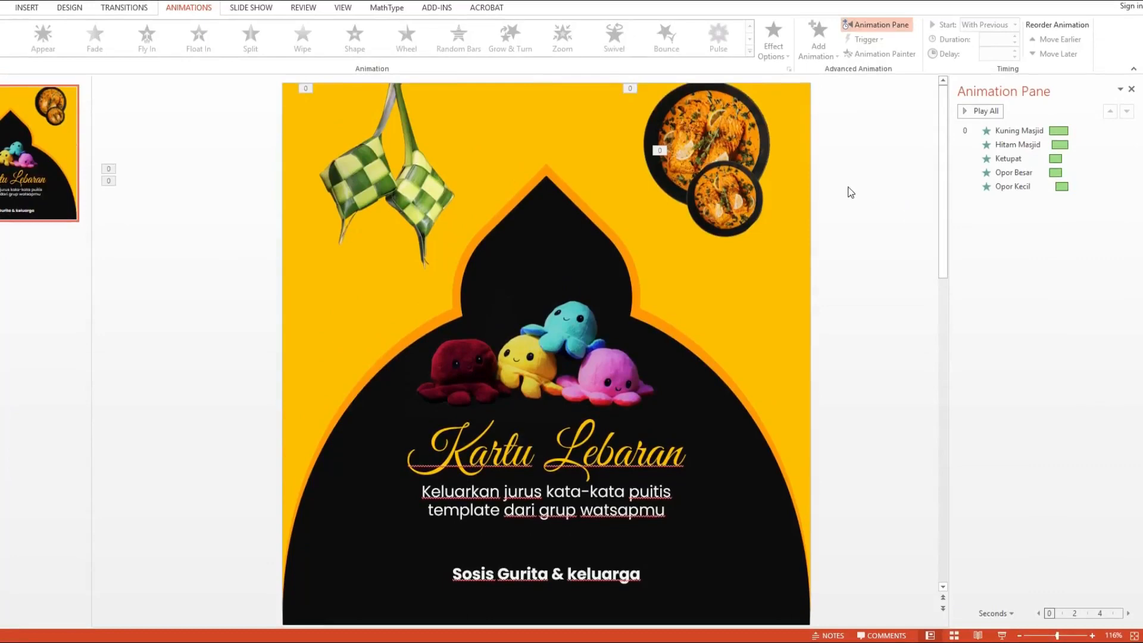
left_click(736, 117)
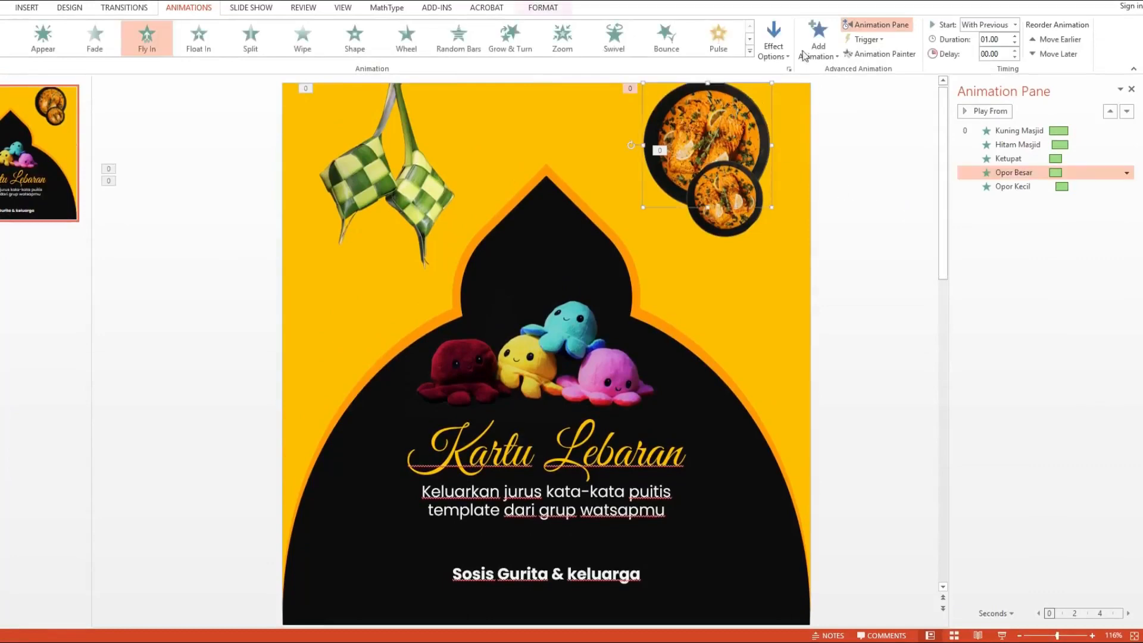
left_click(807, 48)
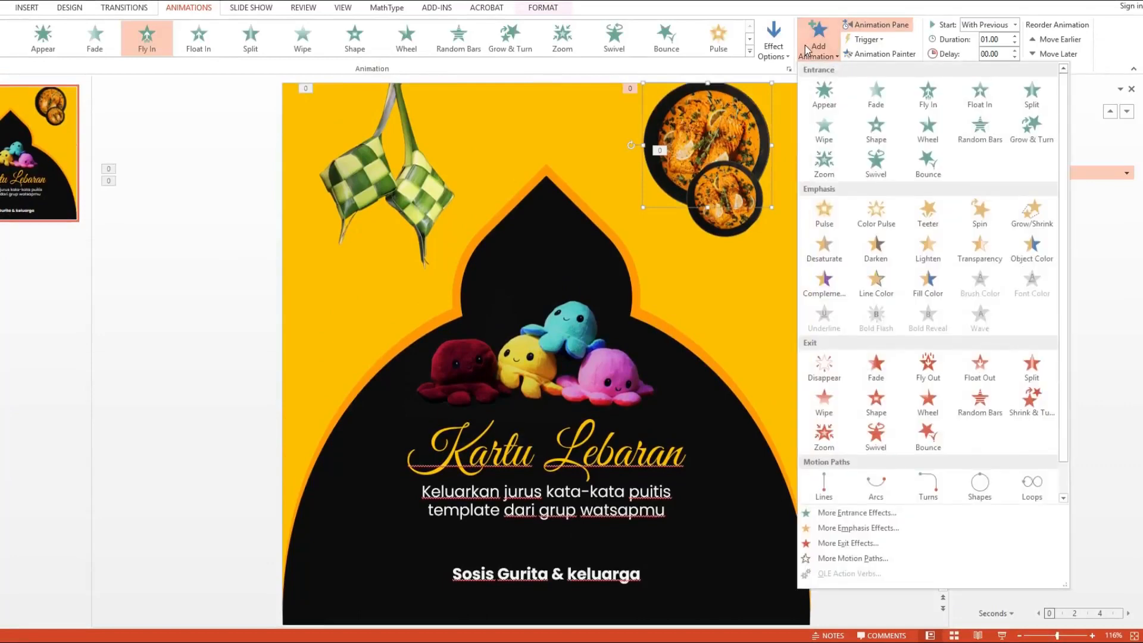
left_click(1002, 200)
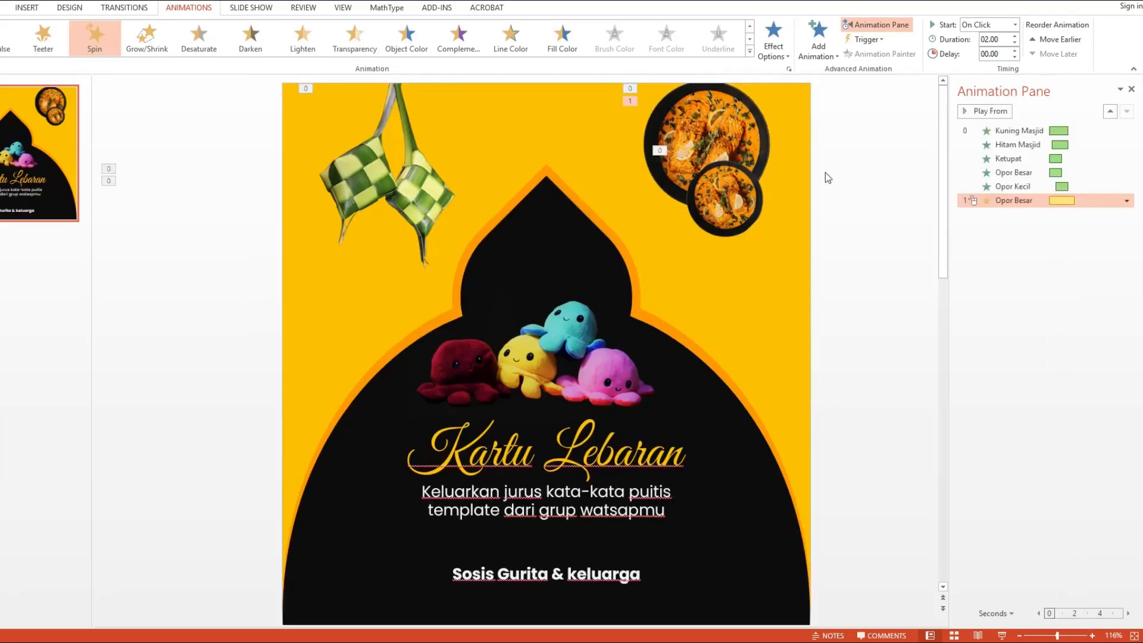
Step: Set the Spin animation to start with previous and move it directly after the Opor Besar fly-in
right_click(1035, 196)
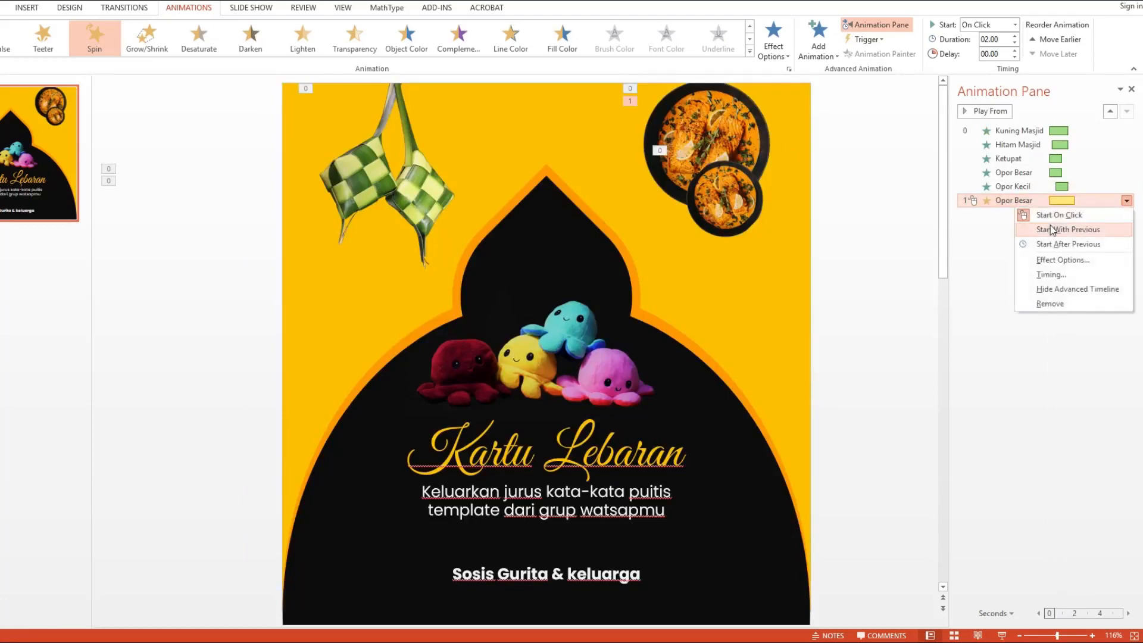
left_click(1046, 229)
left_click_drag(1039, 201, 1029, 188)
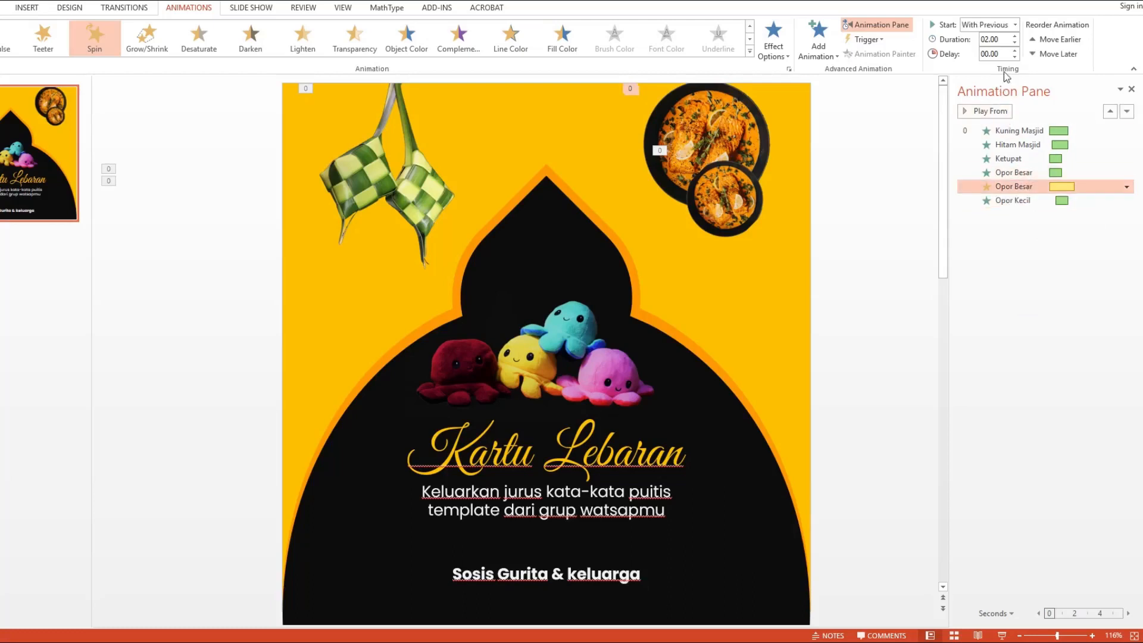
Step: Set the Spin animation duration to 1 second
left_click(1006, 41)
type("1")
key("Return")
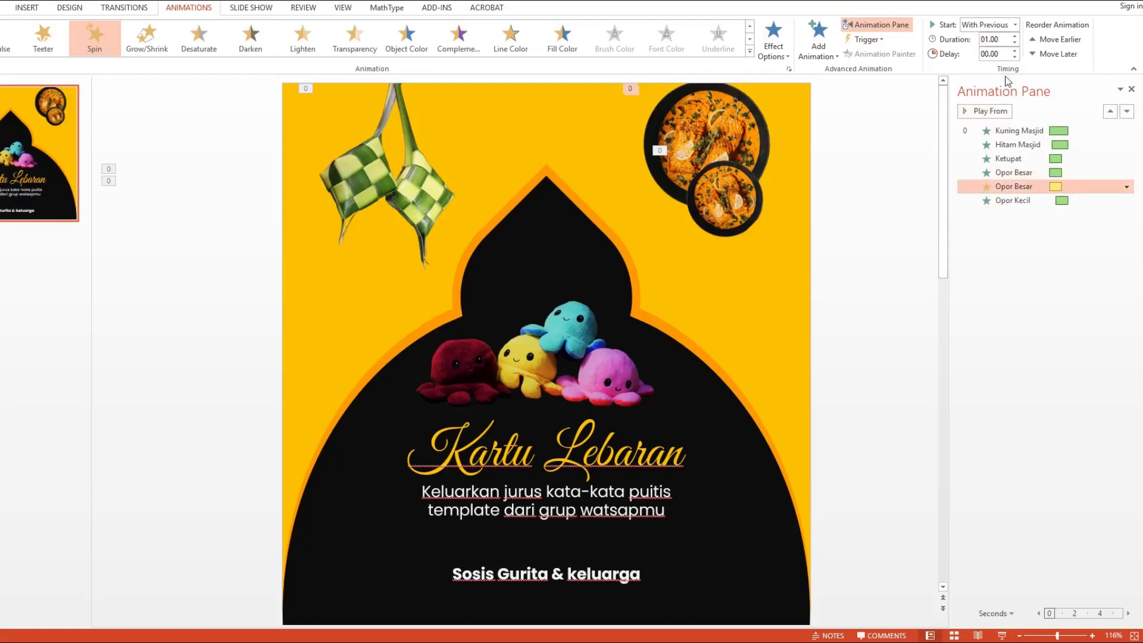
Step: Open the Opor Besar fly-in's effect options and close the dialog
left_click(1023, 178, "ctrl")
right_click(1018, 180)
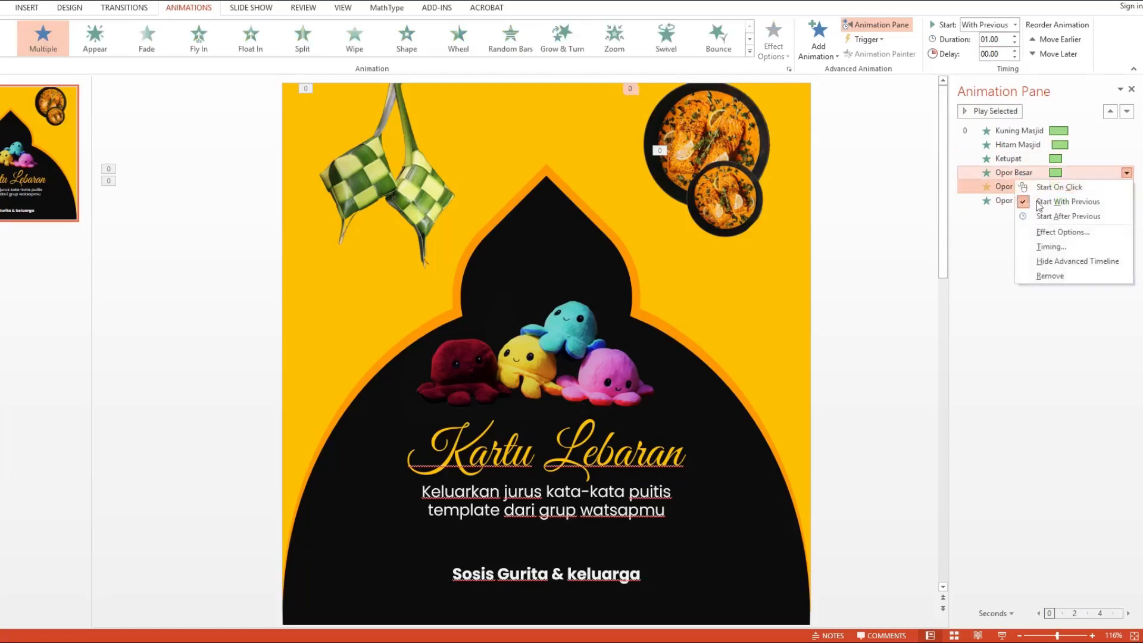
left_click(1058, 233)
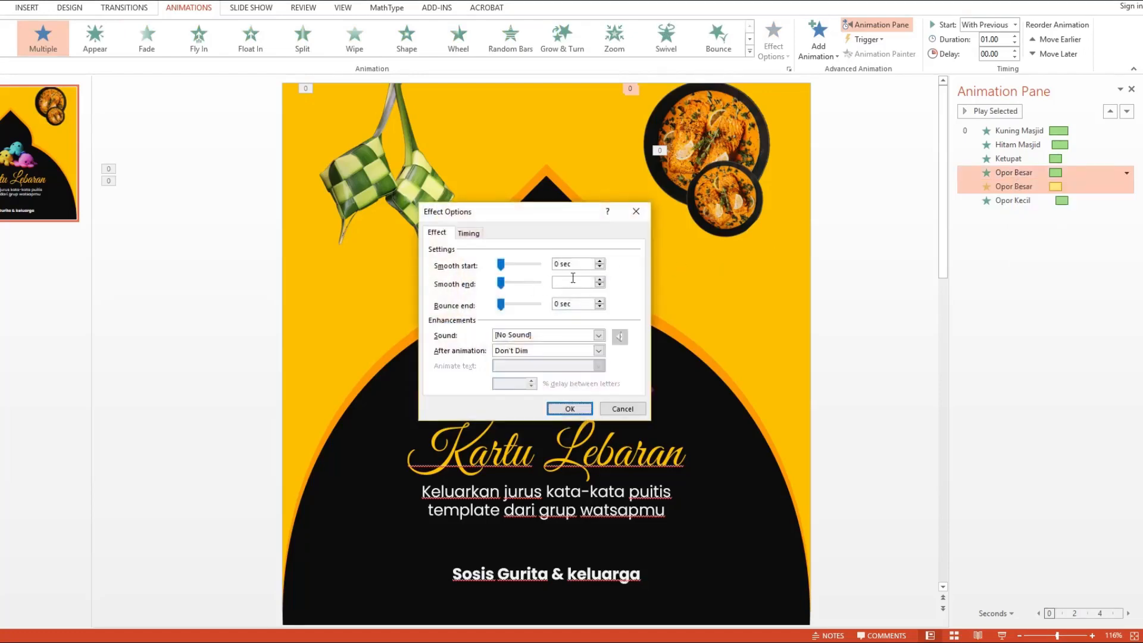
left_click(587, 280)
key("Return")
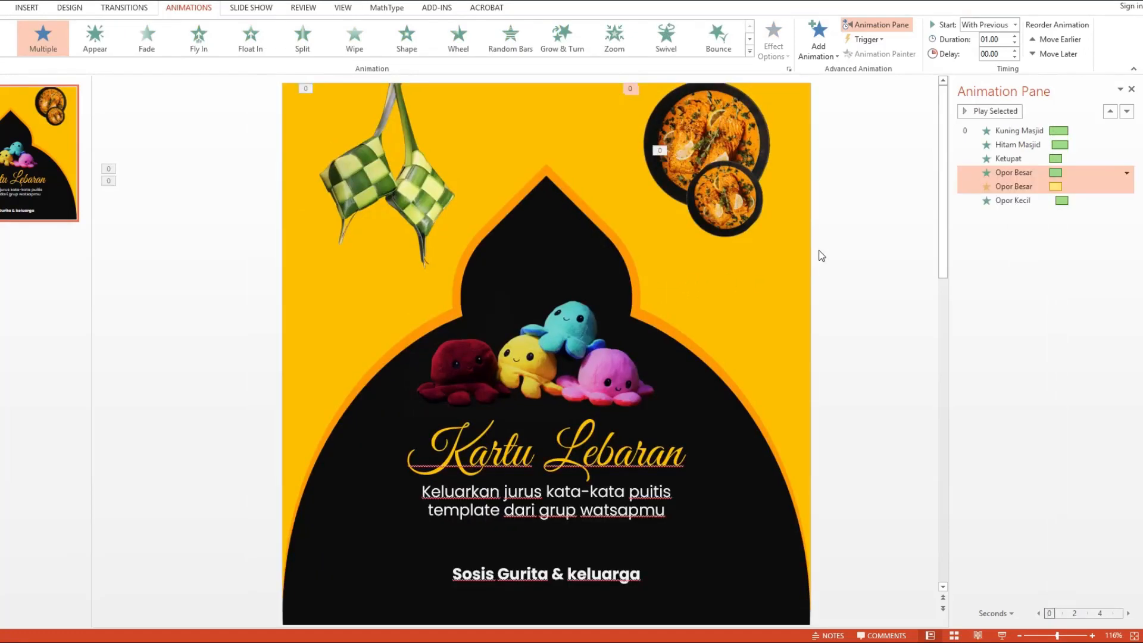
Step: Add a Fade entrance animation to the small food picture
left_click(1014, 203)
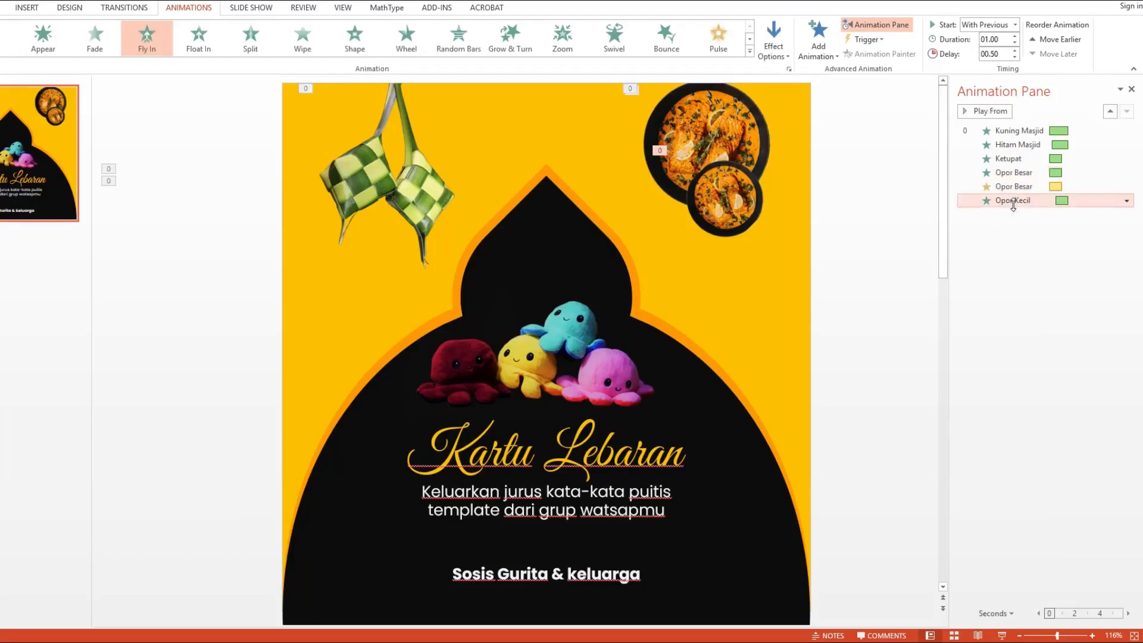
left_click(823, 53)
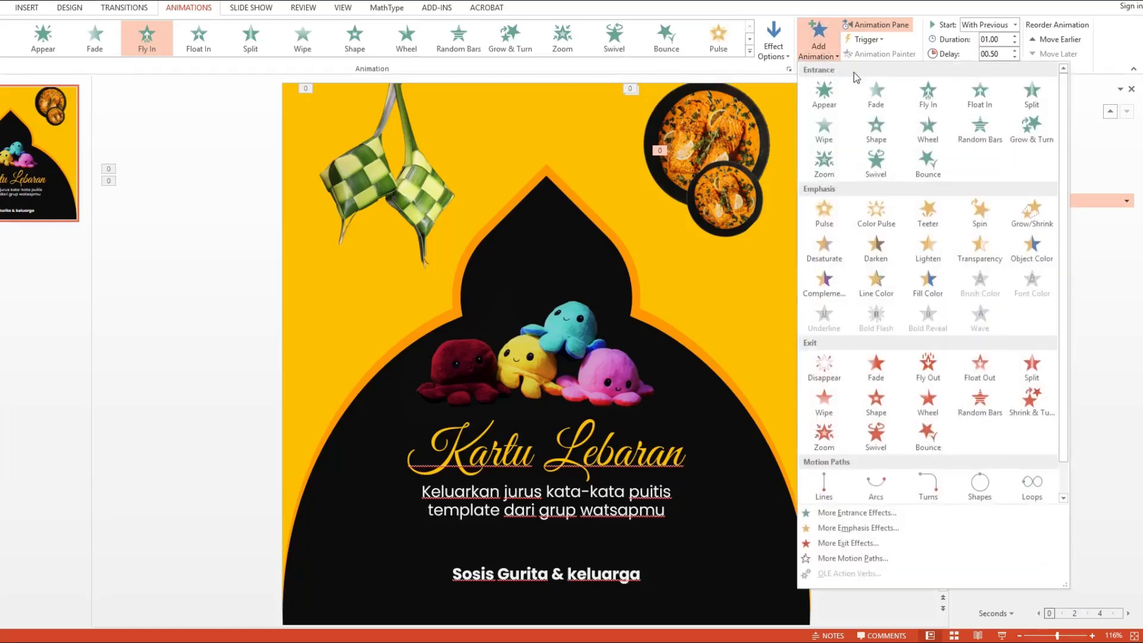
left_click(873, 94)
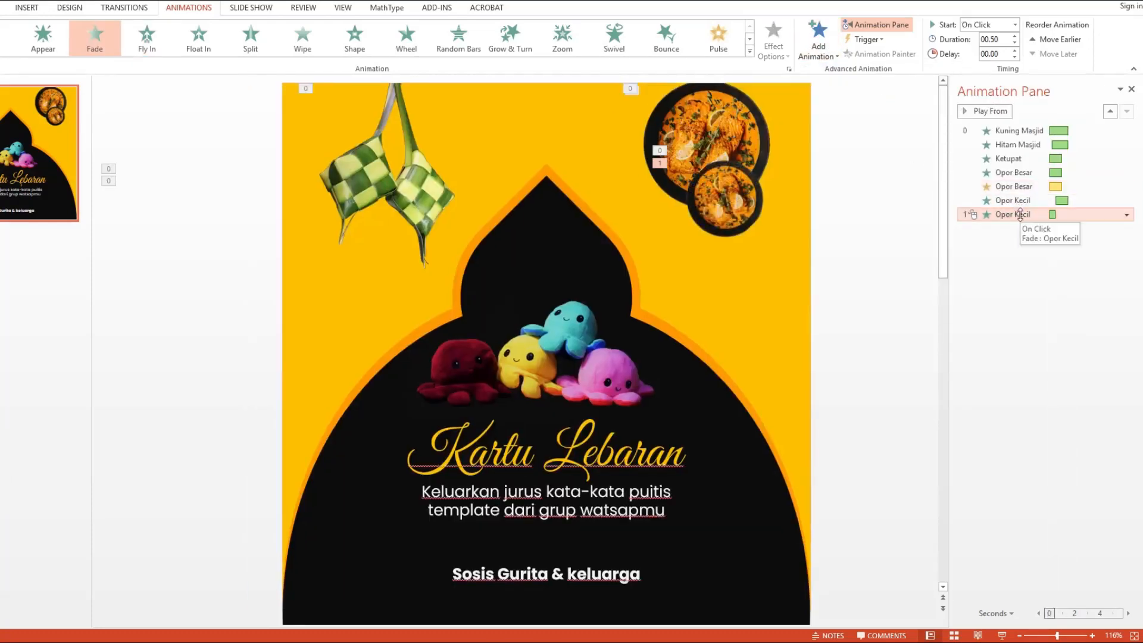
Step: Set the new Opor Kecil Fade to start with previous and move it above the Opor Kecil fly-in
right_click(1020, 214)
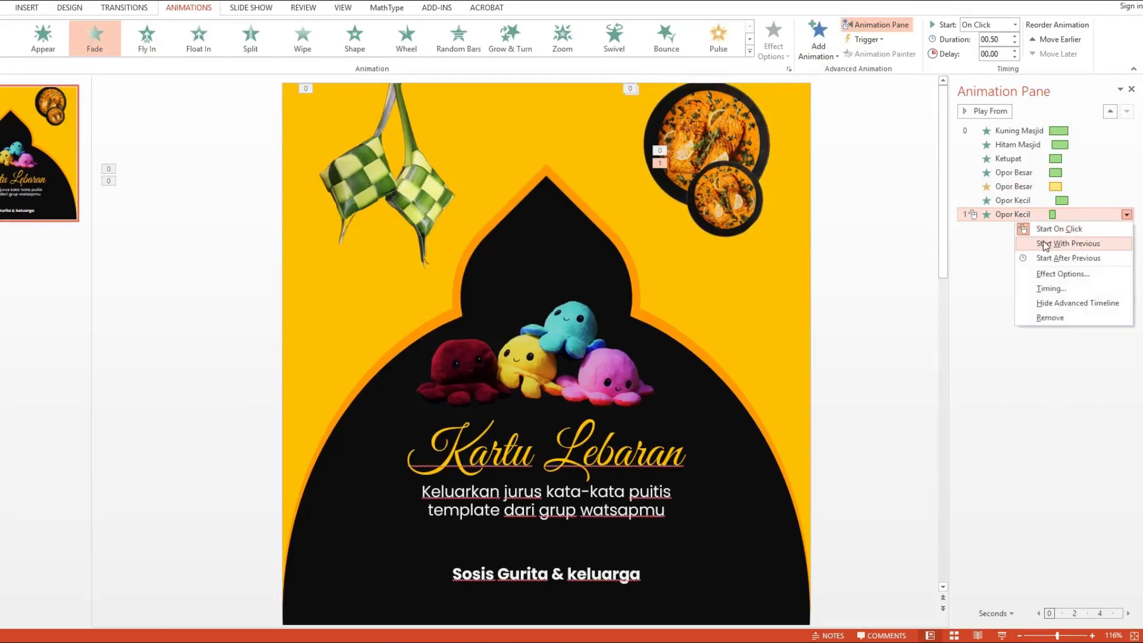
left_click(1044, 243)
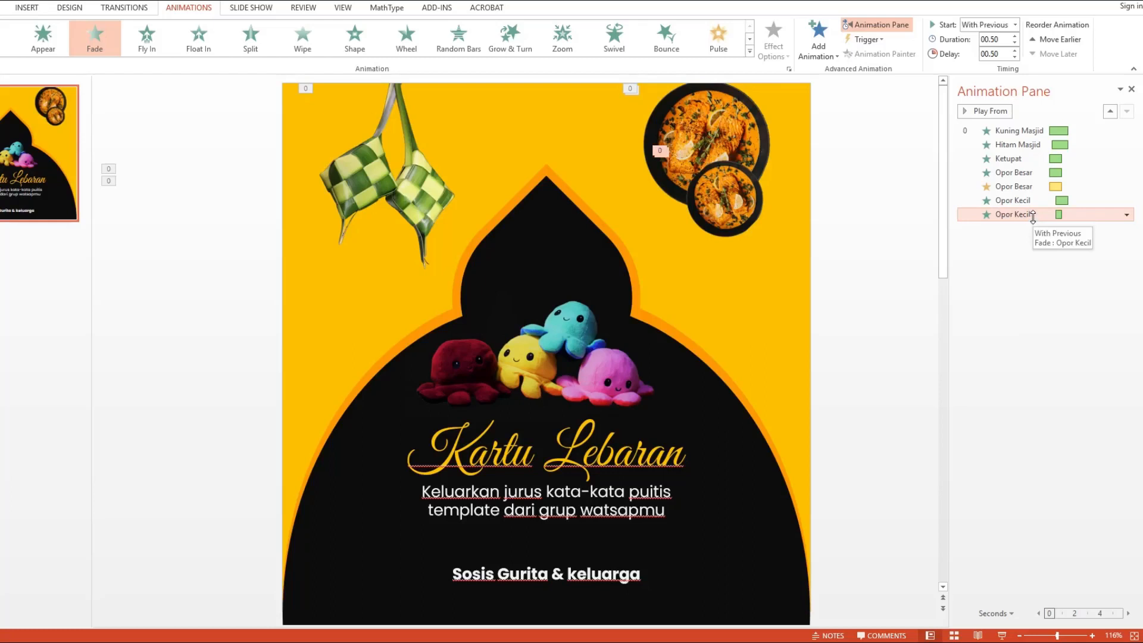
left_click_drag(1033, 218, 1031, 199)
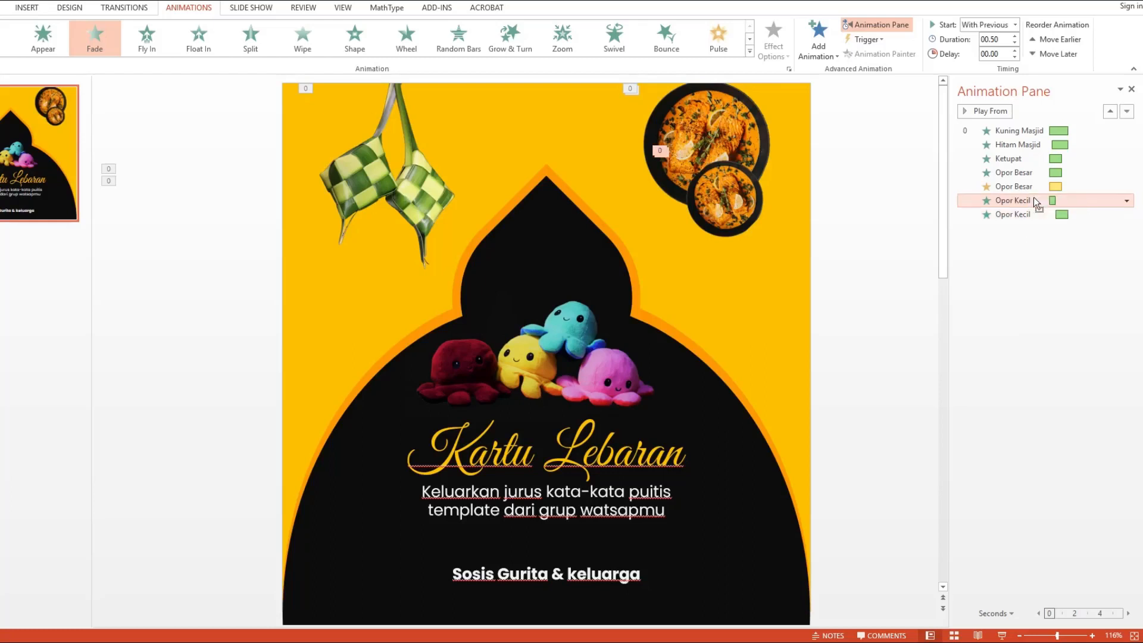
Step: Set the Opor Kecil Fade animation's delay to 0.2 seconds
double_click(1004, 54)
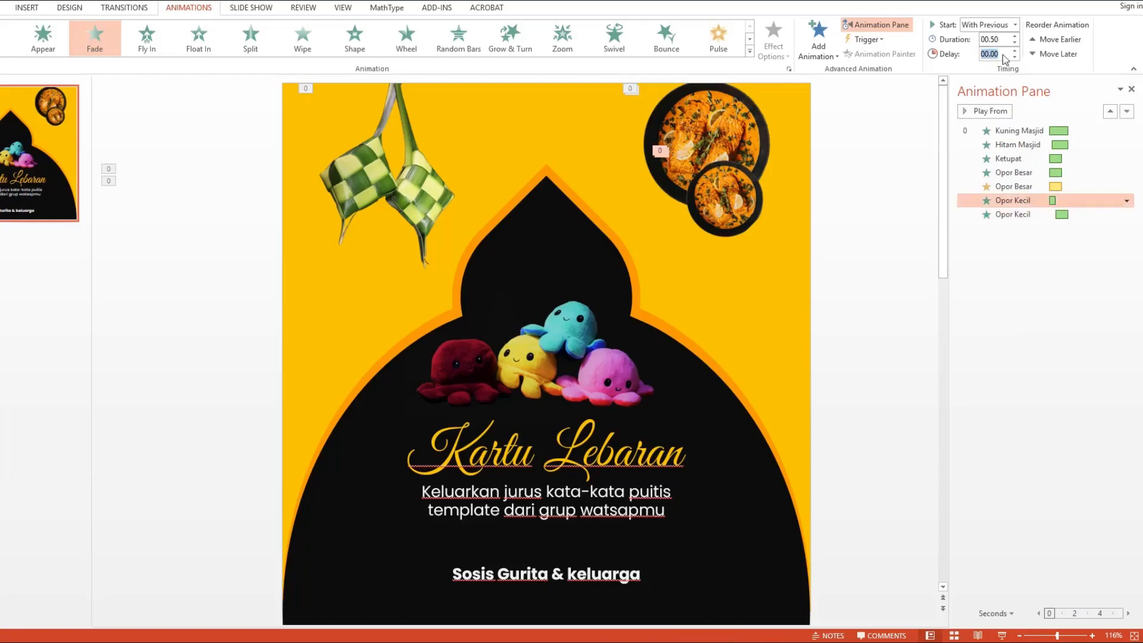
type(".2")
key("Return")
left_click(1060, 269)
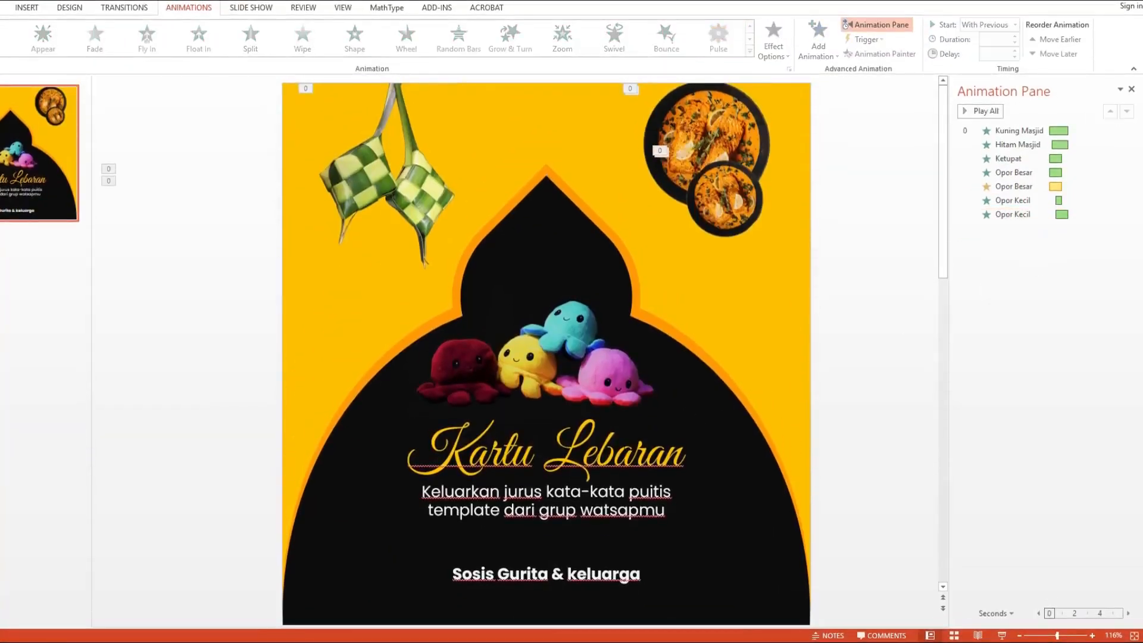
Step: Select the title, greeting text and family name text boxes and add a Fade entrance animation to them
left_click(622, 457)
left_click(617, 508, "shift")
left_click(611, 574, "shift")
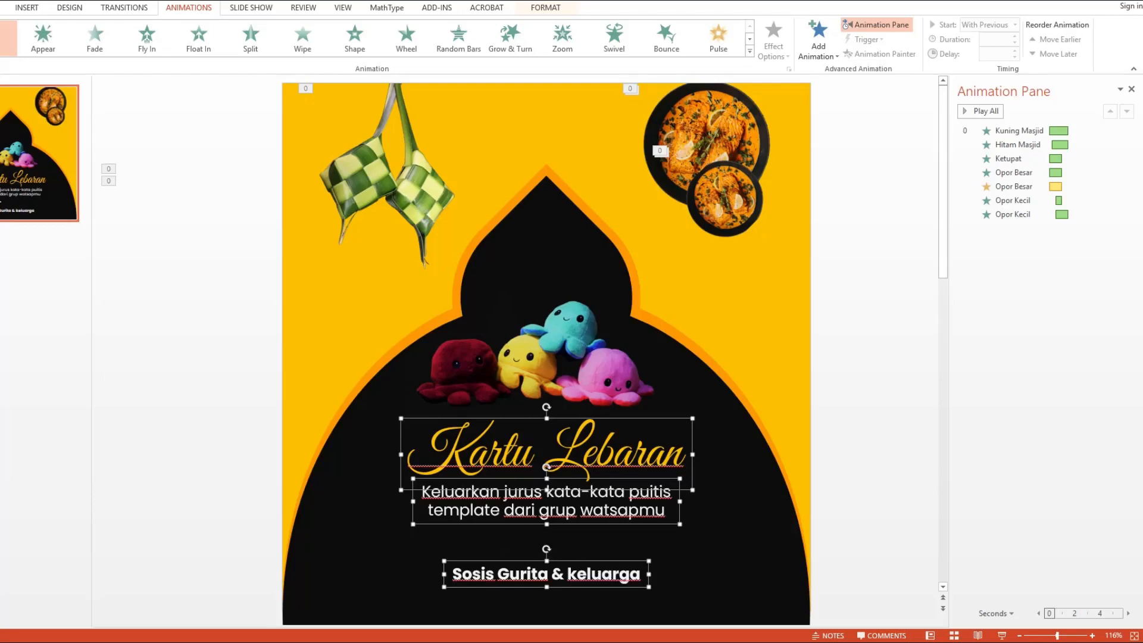
left_click(829, 56)
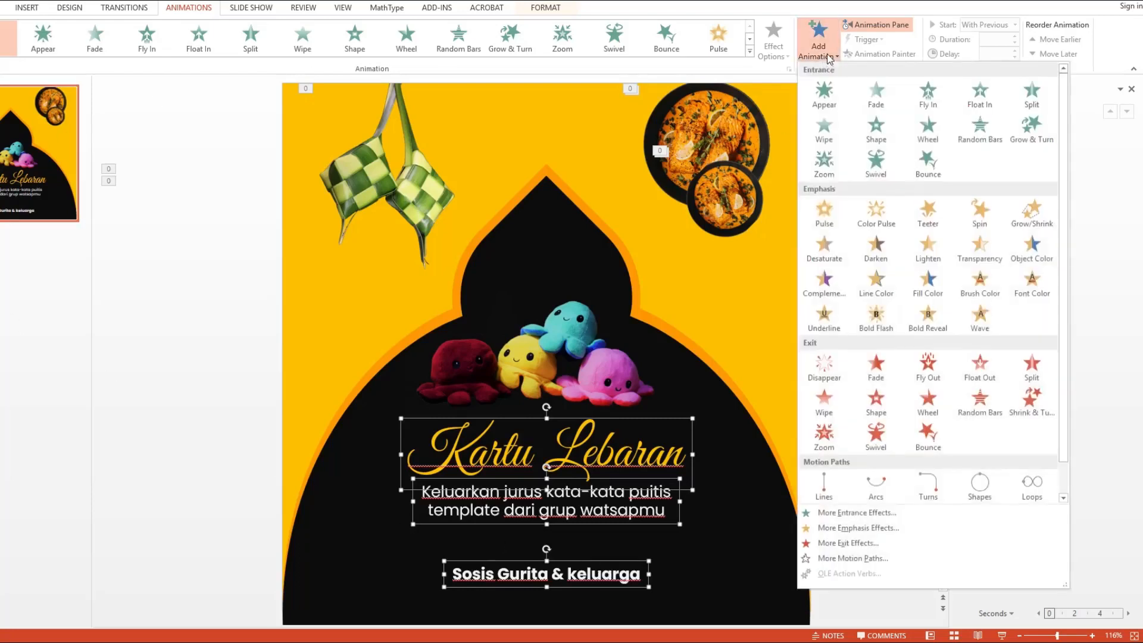
left_click(876, 94)
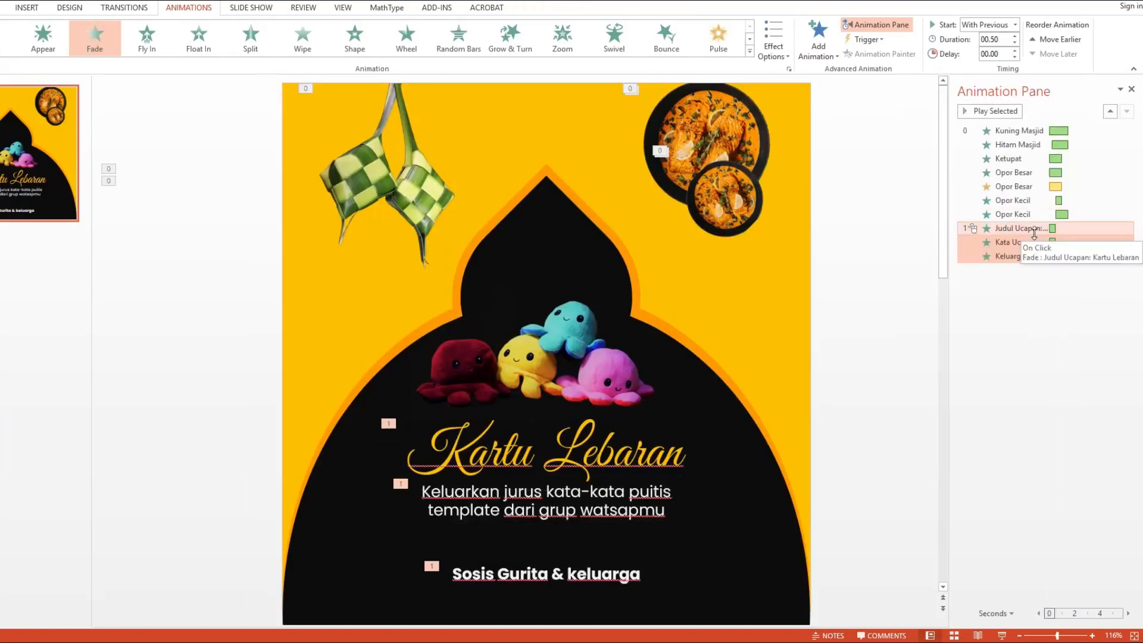
Step: Set the three text Fade animations to start with previous
right_click(1034, 232)
left_click(1050, 258)
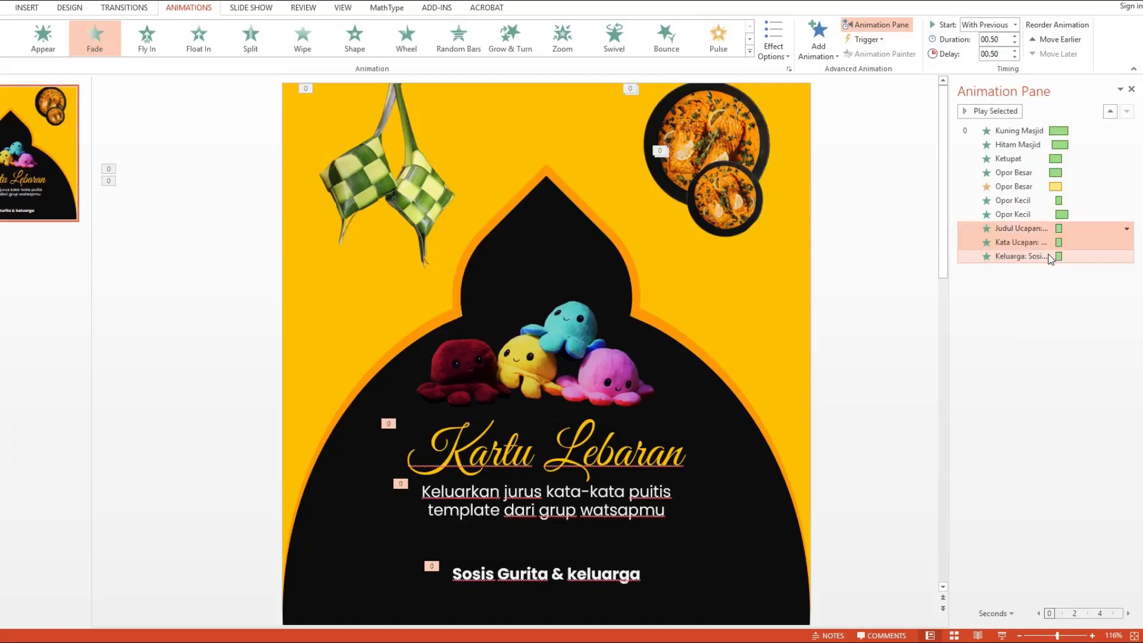
left_click_drag(1044, 244, 1051, 245)
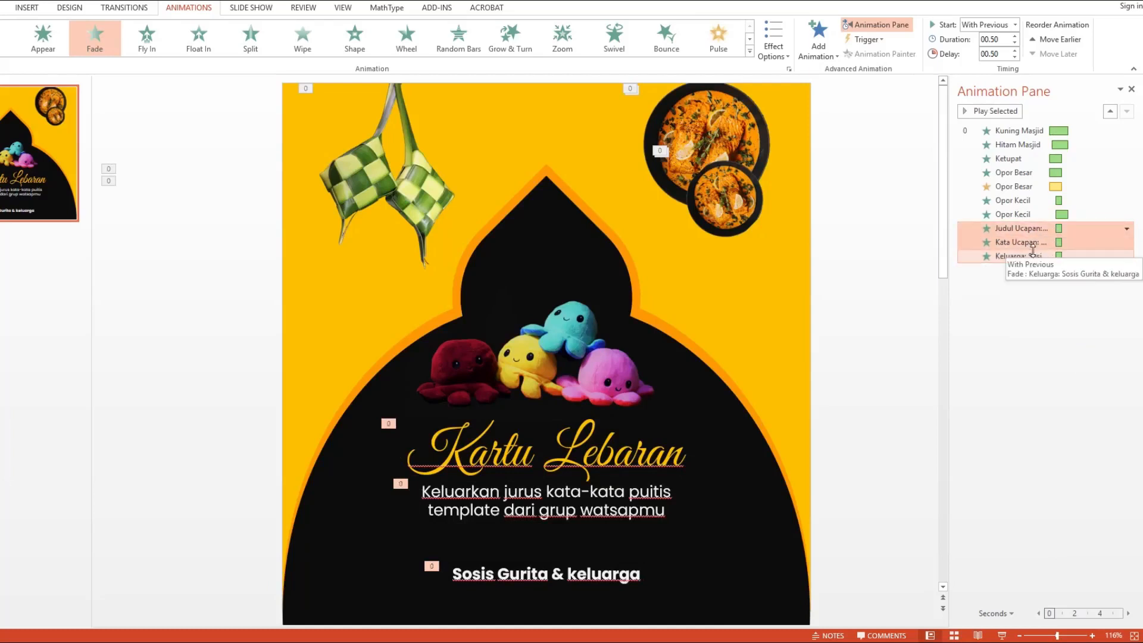
left_click(895, 292)
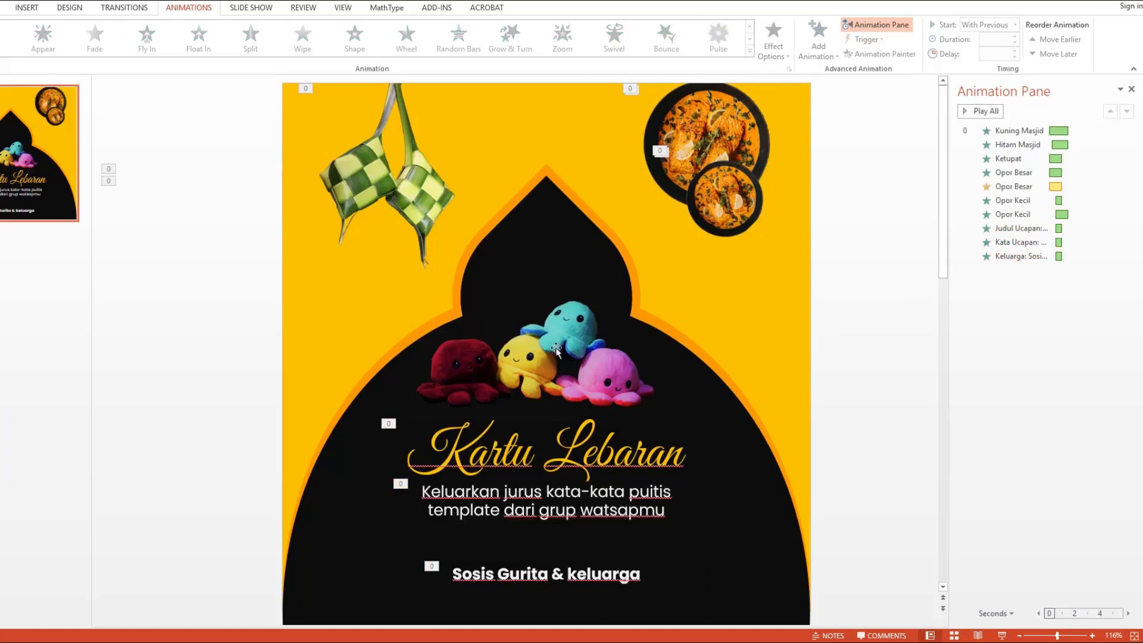
Step: Add a Basic Zoom entrance effect to the octopus picture from the more entrance effects list
left_click(581, 349)
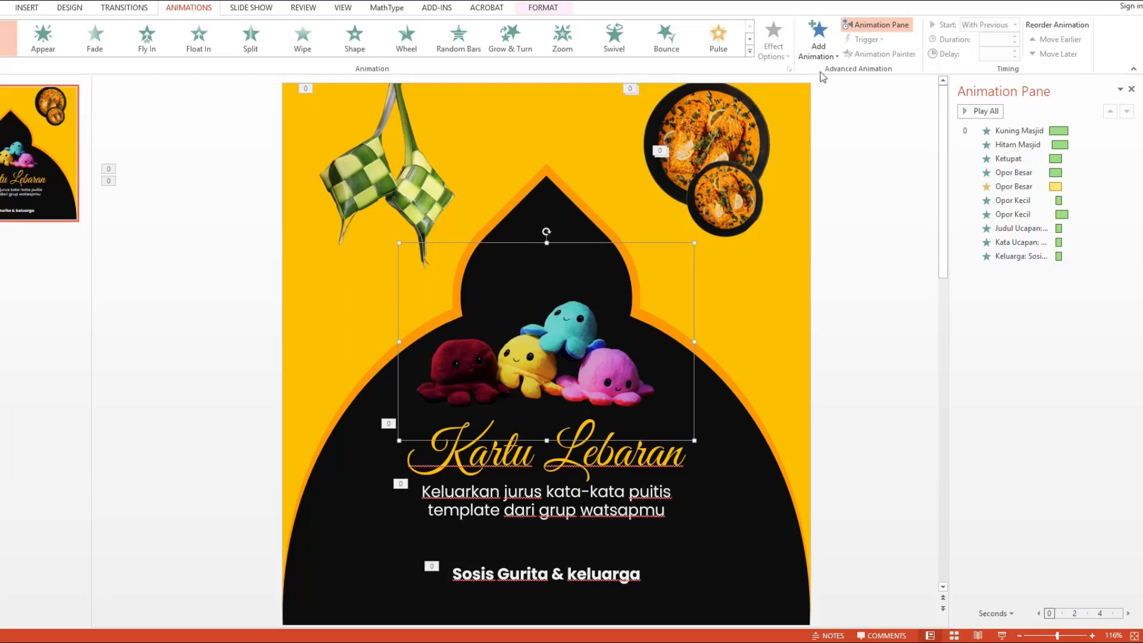
left_click(822, 43)
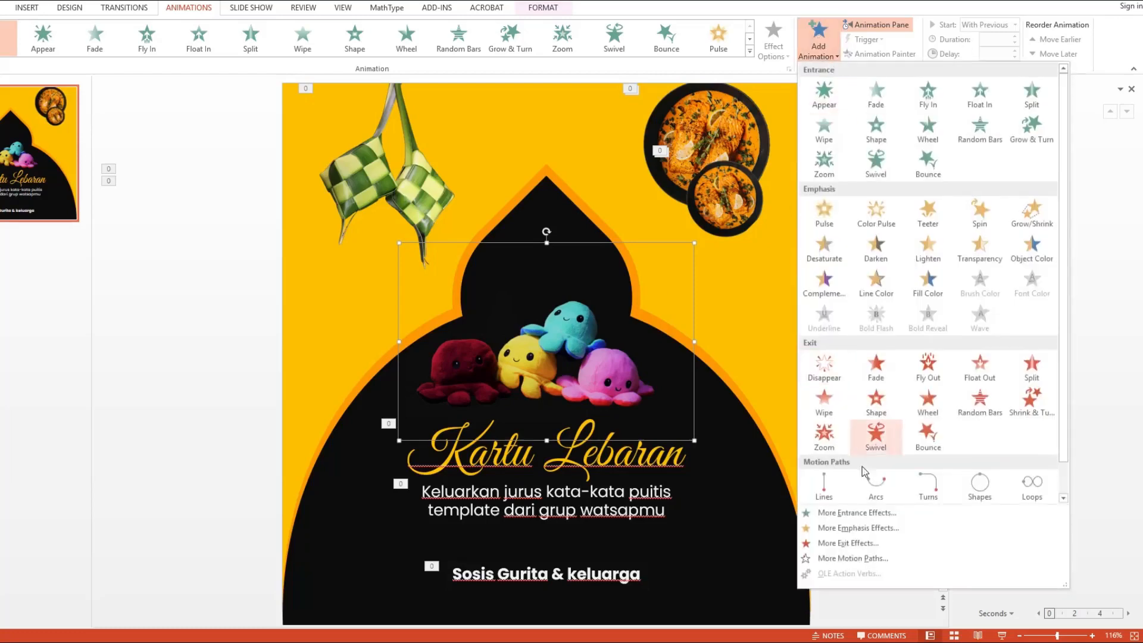
left_click(878, 512)
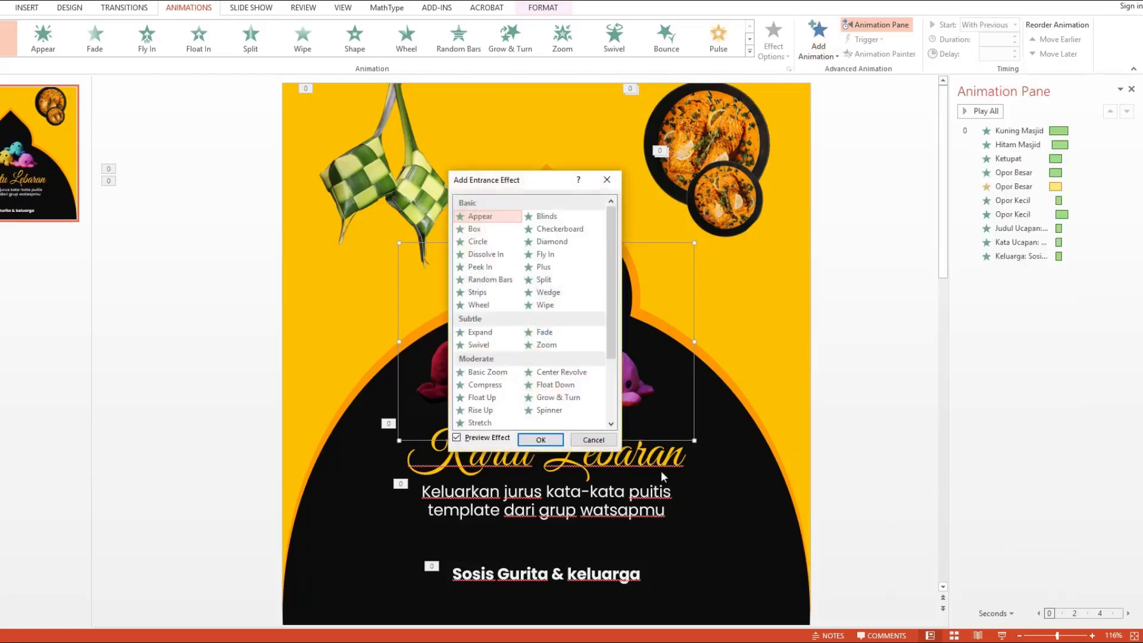
left_click(562, 373)
left_click(487, 373)
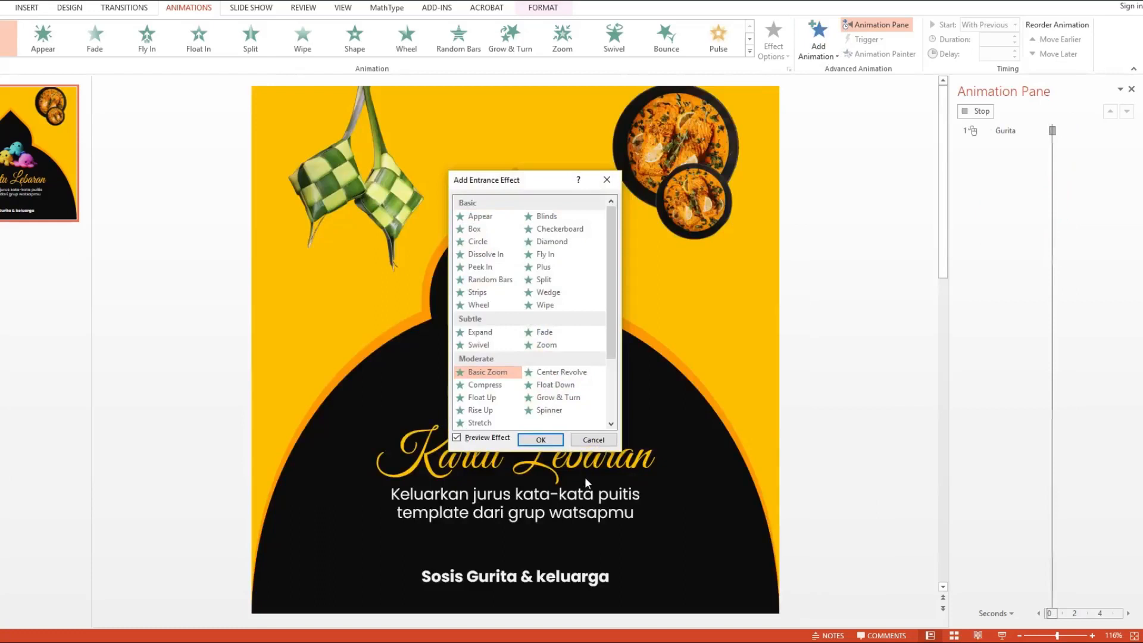
left_click(542, 440)
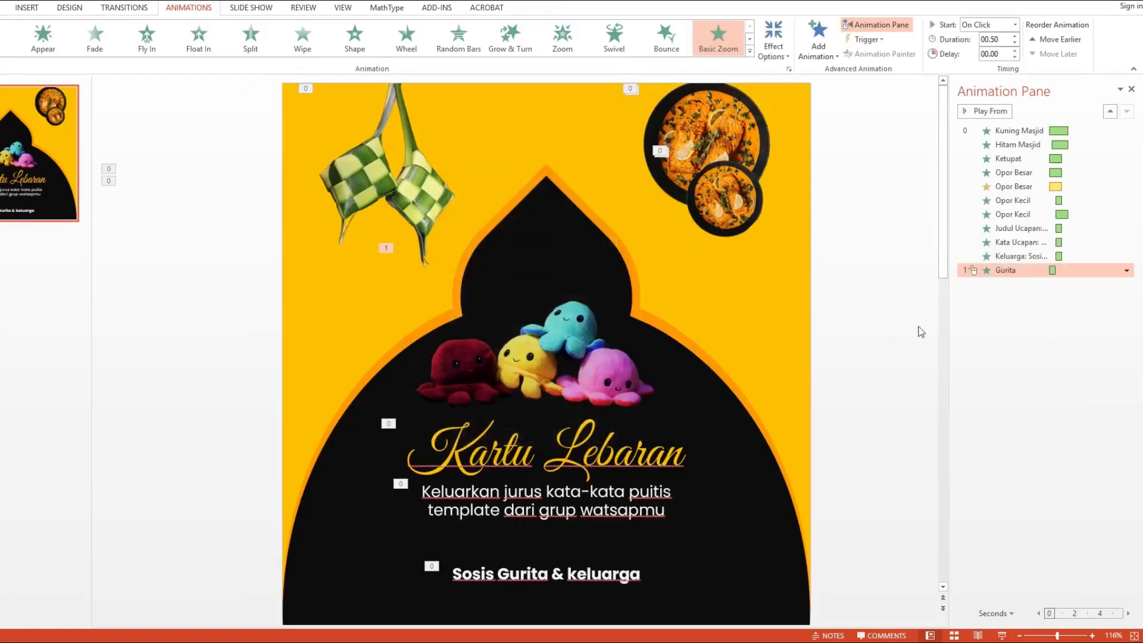
Step: Set the Gurita Basic Zoom to start with previous and last 0.3 seconds
right_click(1022, 270)
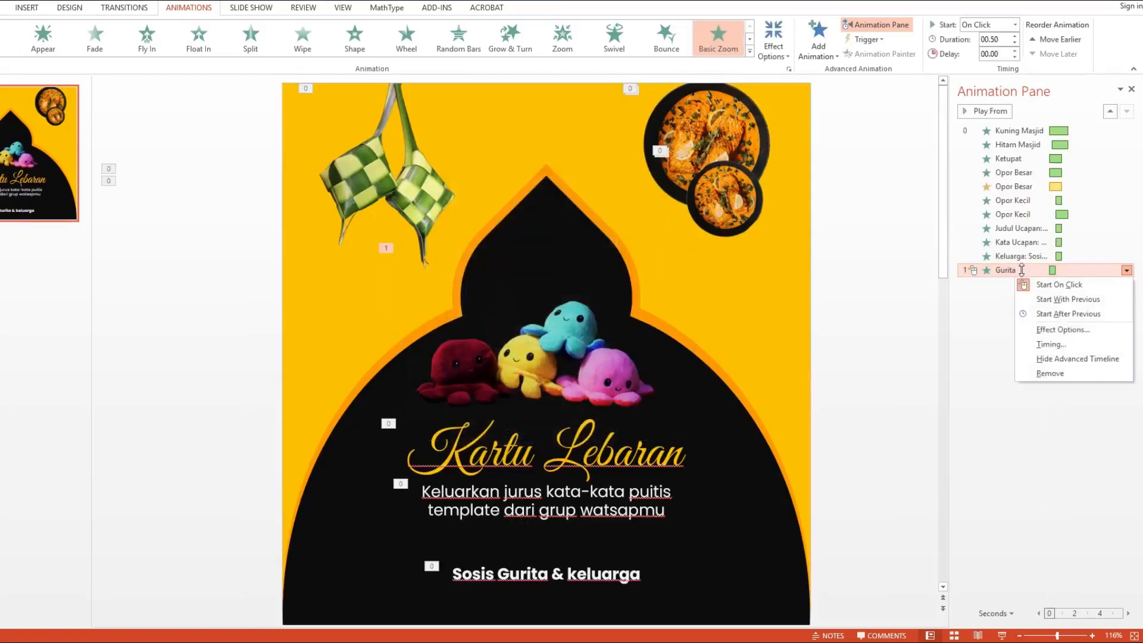
left_click(1048, 297)
left_click(1007, 40)
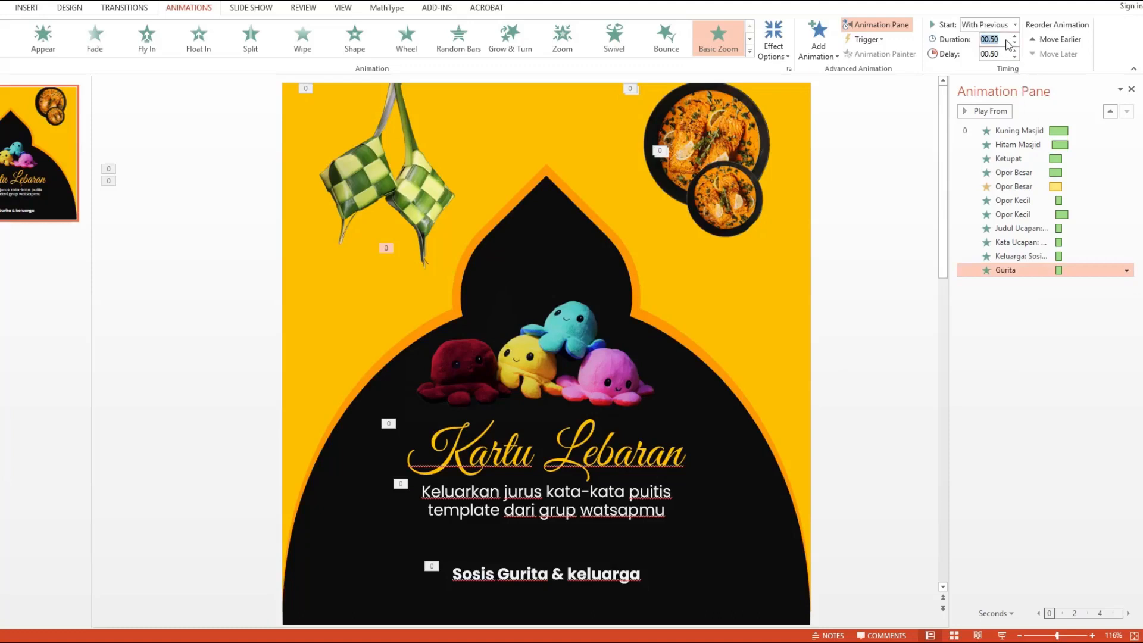
type("0.3")
key("Return")
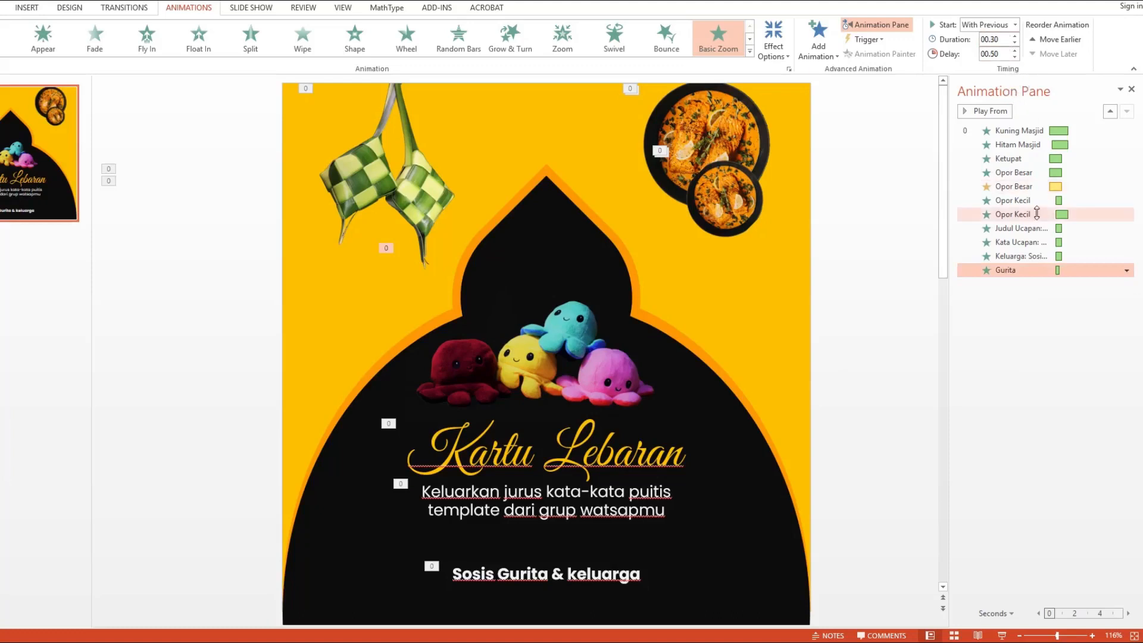
Step: Set the Gurita Basic Zoom delay to 1 second
left_click(1005, 53)
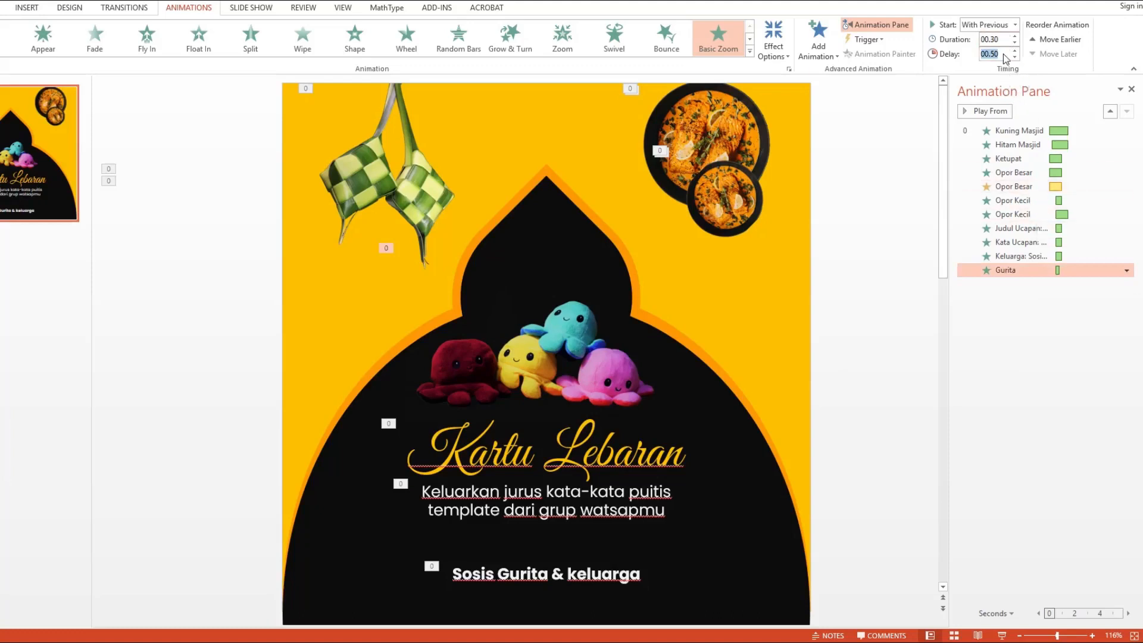
type("1")
key("Return")
Step: Add a Grow/Shrink emphasis animation to the octopus picture and set it to start with previous
left_click(818, 38)
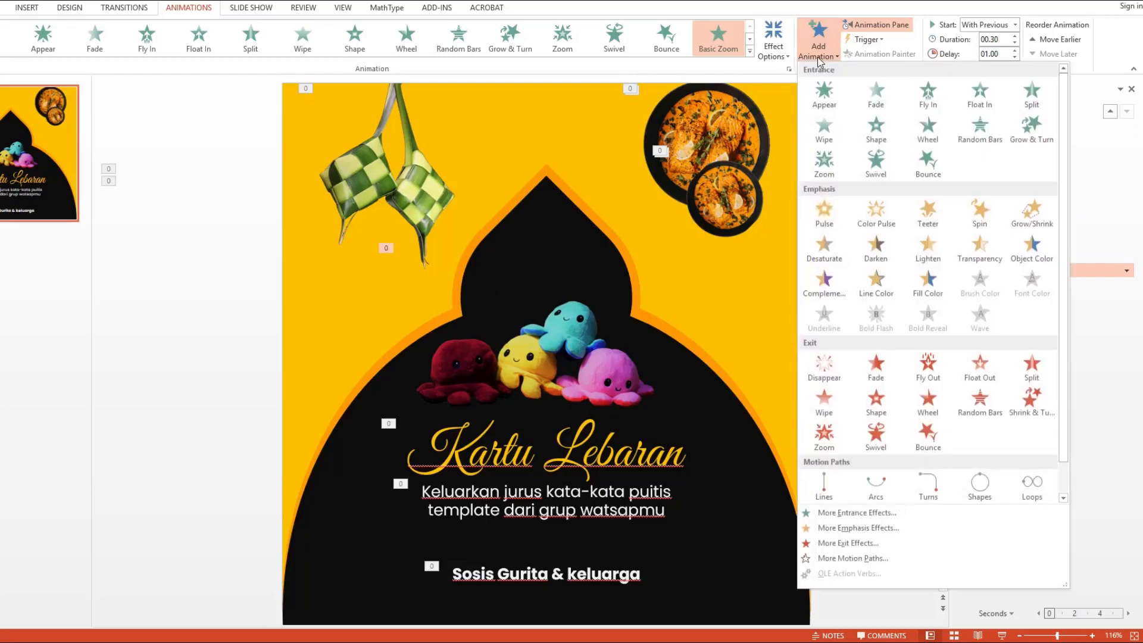
left_click(1032, 213)
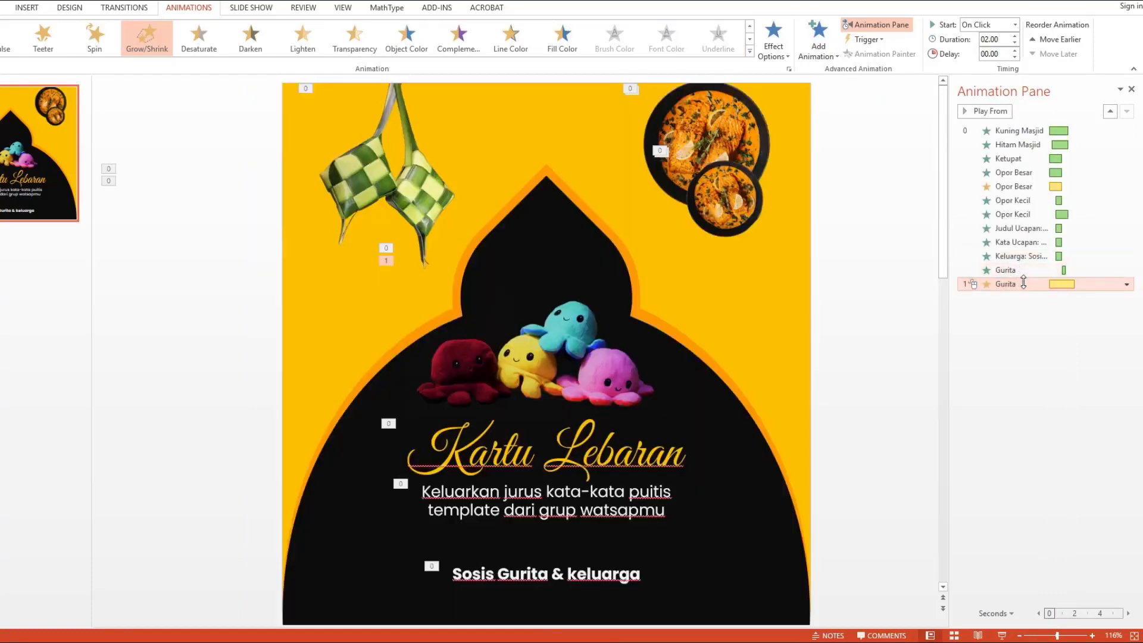
right_click(1019, 286)
left_click(1055, 309)
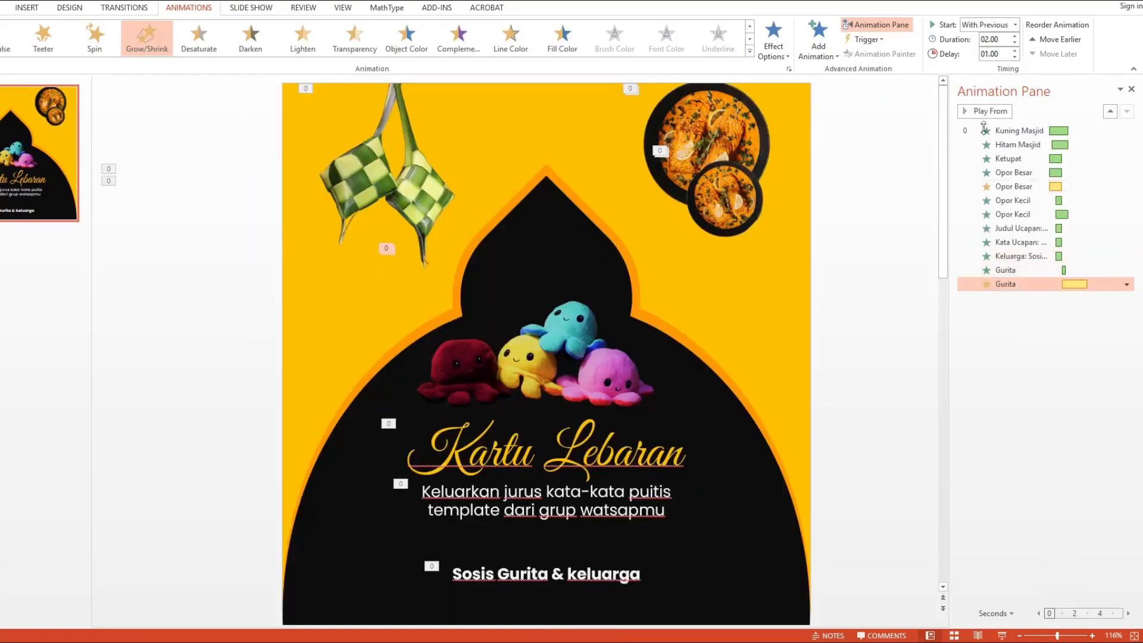
Step: Set the Grow/Shrink animation's duration to 0.1 seconds
left_click(992, 41)
type(".1")
key("Return")
Step: Set the Grow/Shrink size to a custom 95% in its effect options
right_click(1020, 285)
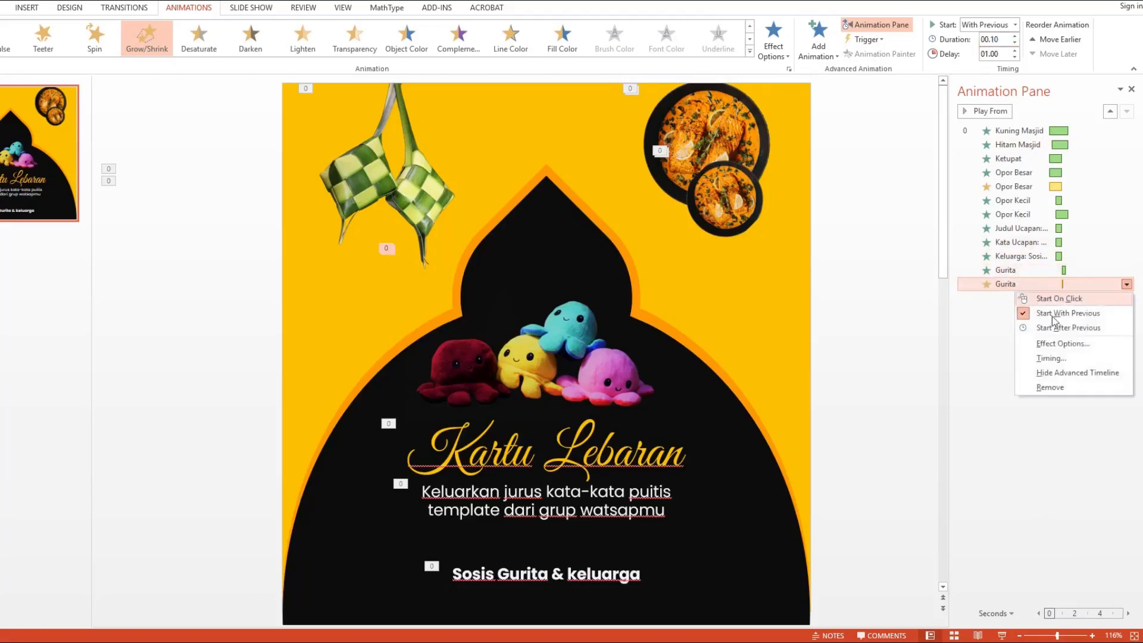
left_click(1043, 341)
left_click(548, 251)
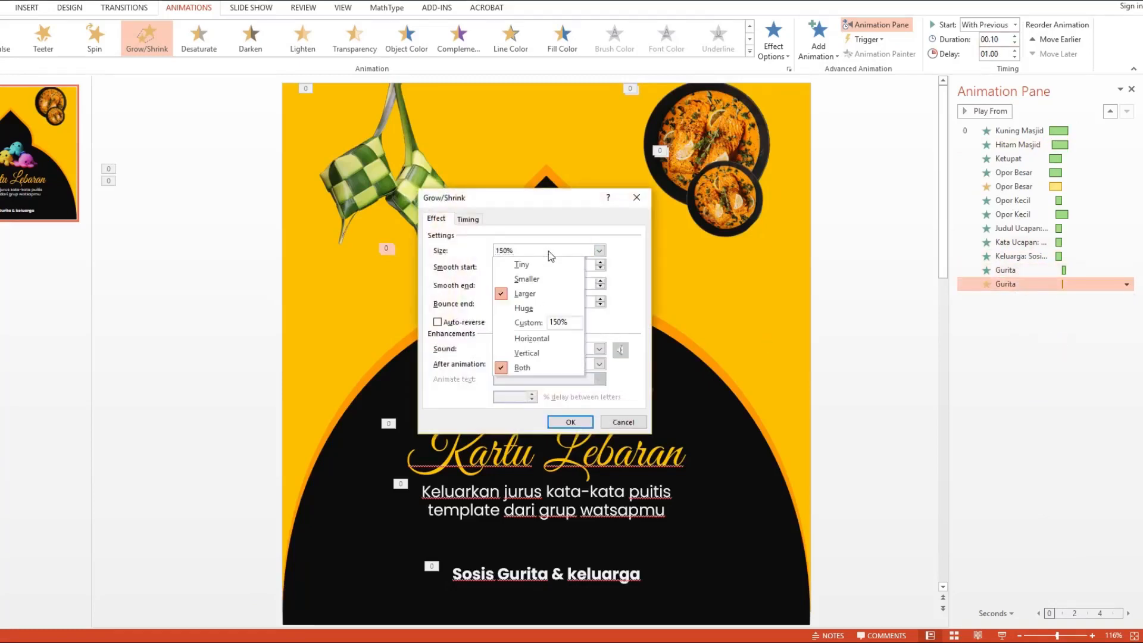
type("95")
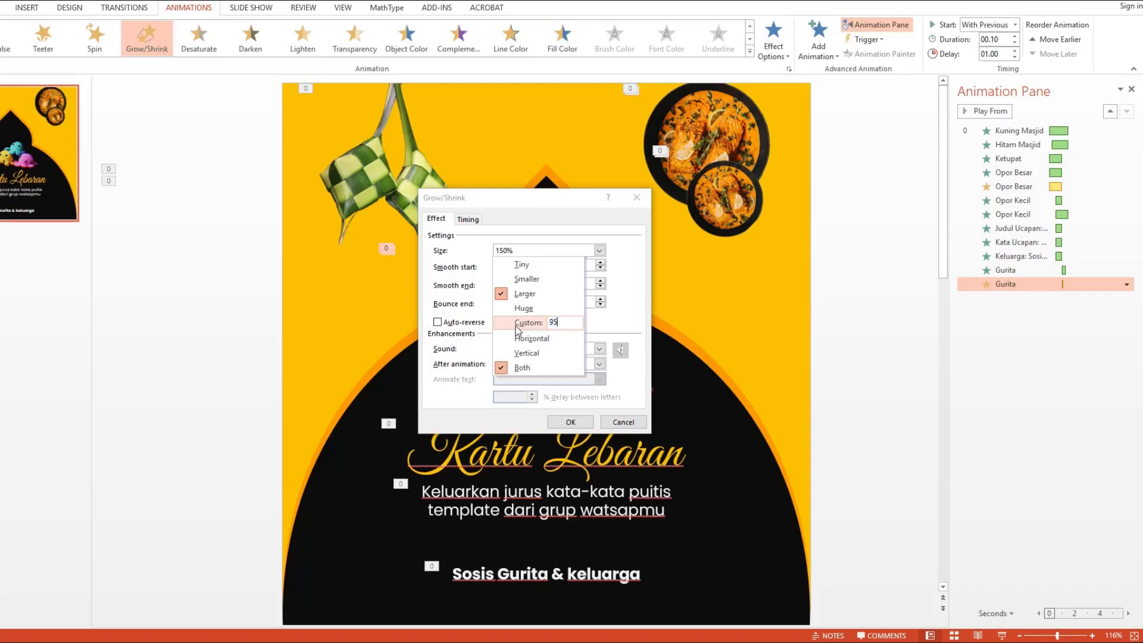
key("Return")
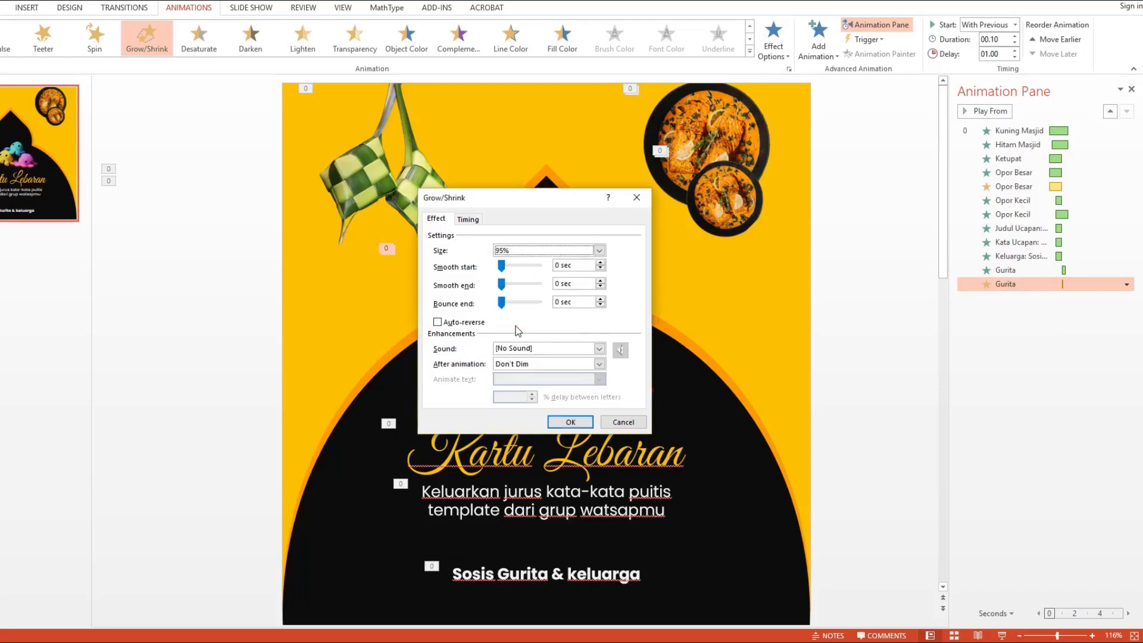
key("Return")
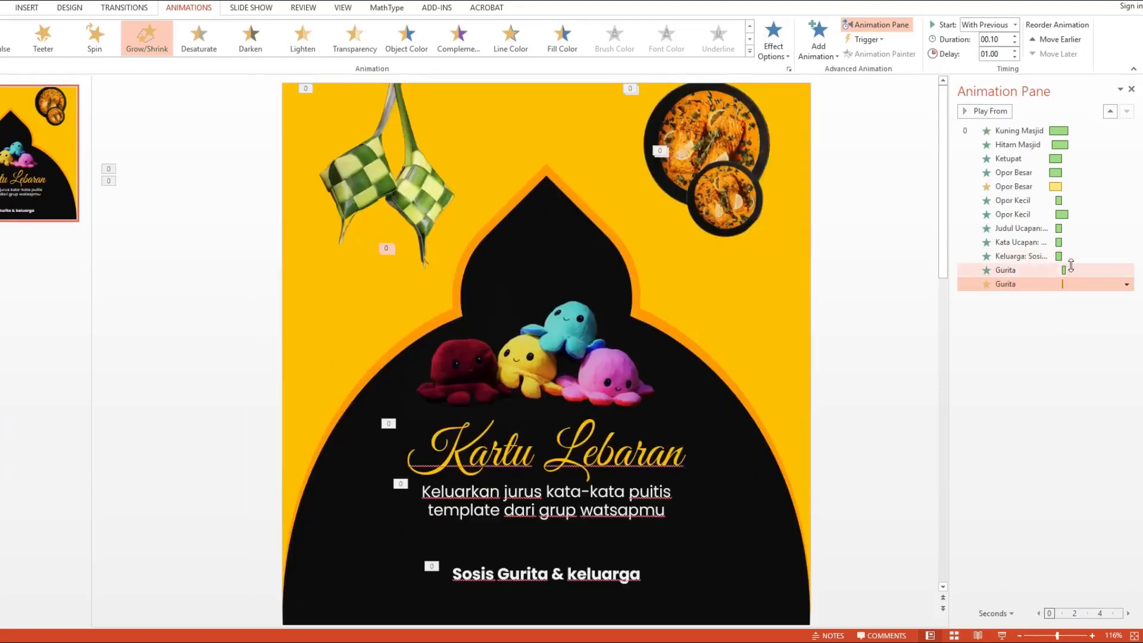
Step: Set the octopus Grow/Shrink animation's delay to 1.3 seconds
double_click(1007, 55)
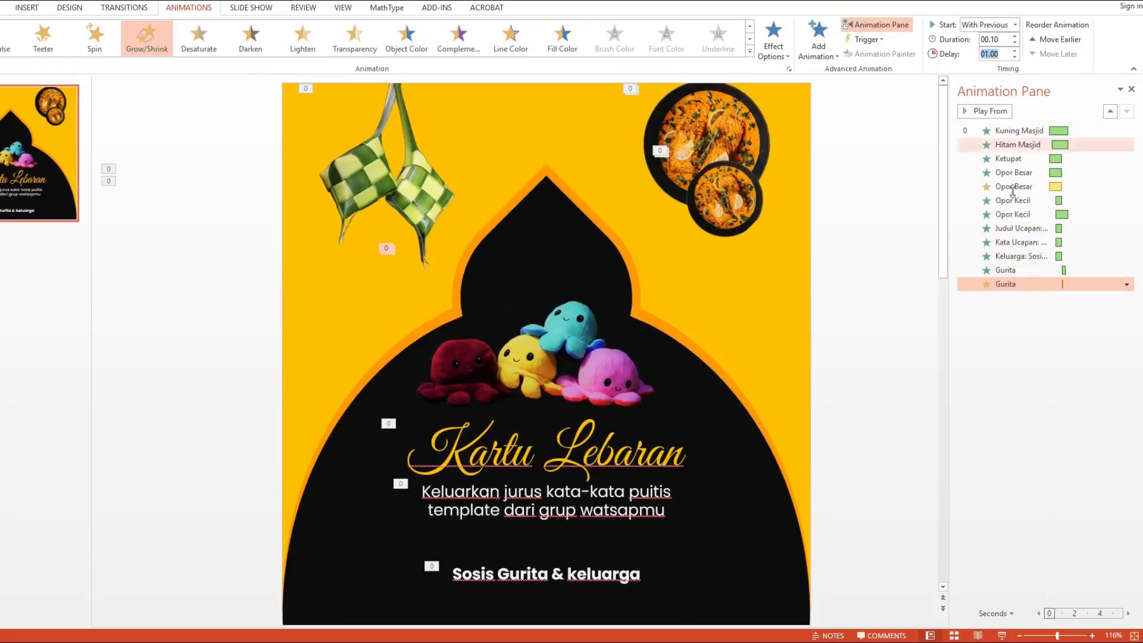
type("1")
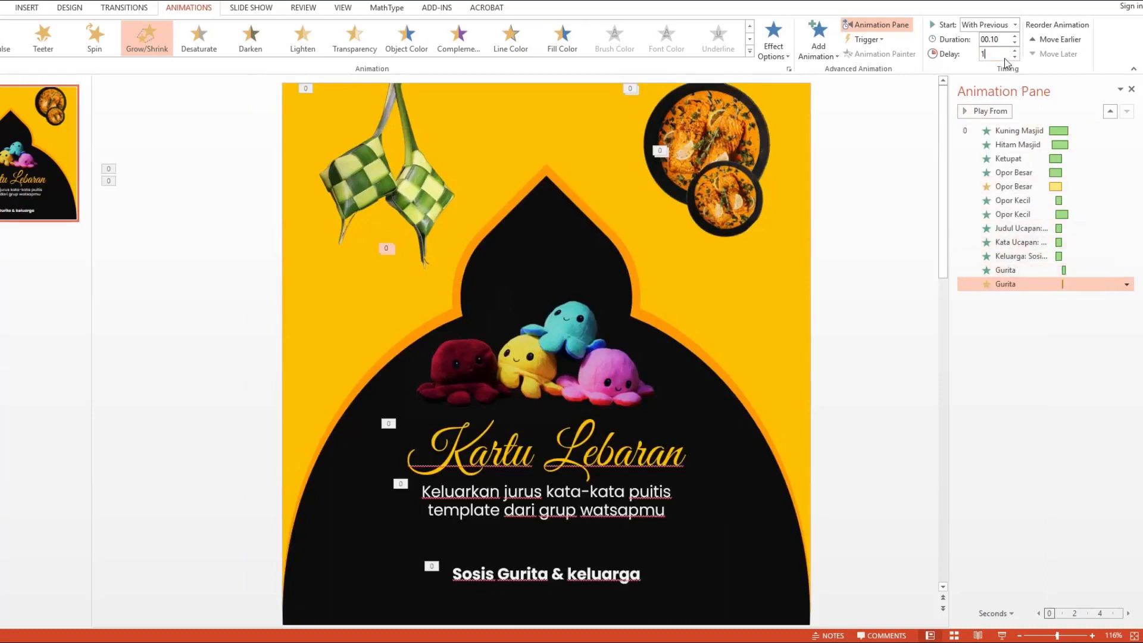
type(".3")
key("Return")
left_click(1030, 392)
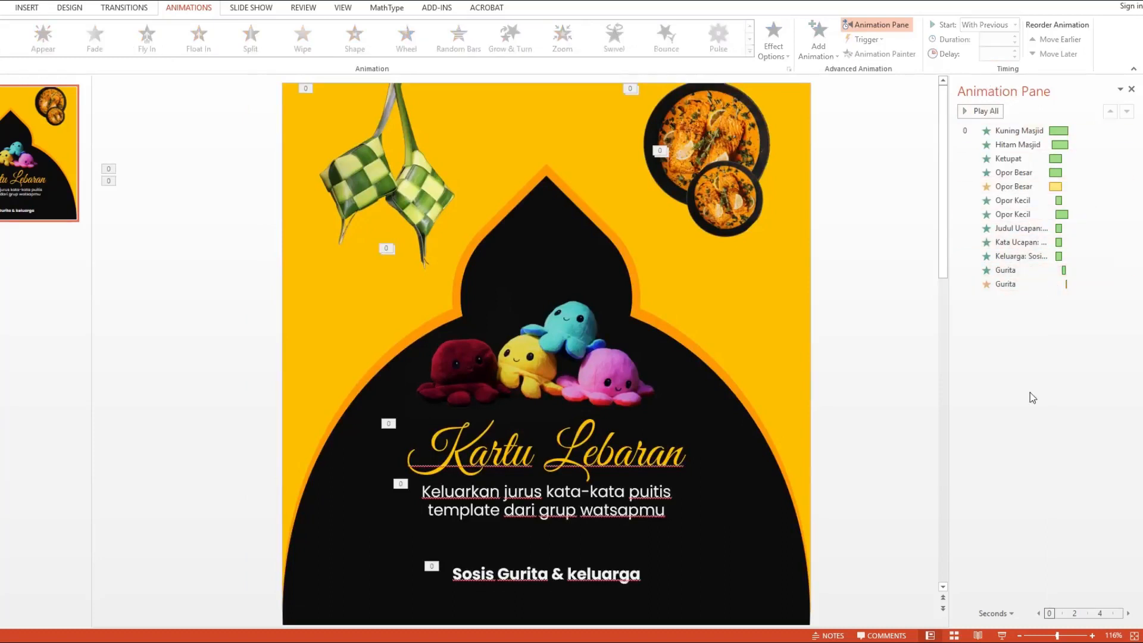
Step: Move the 'Sosis Gurita & keluarga' text animation below both Gurita animations in the animation list
left_click(577, 574)
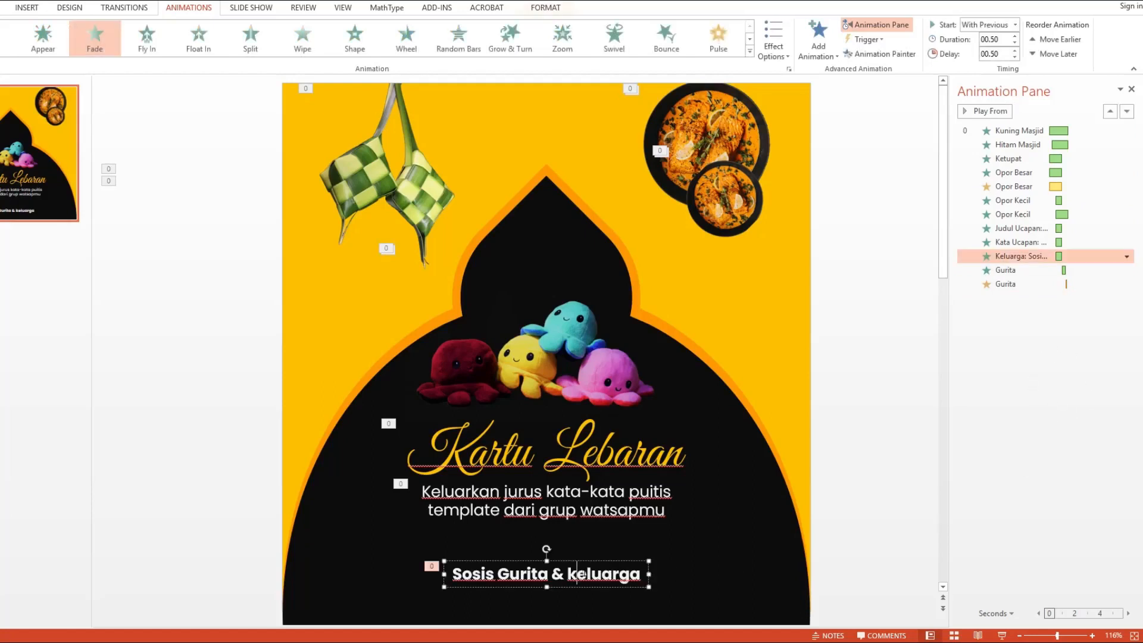
left_click(1019, 257)
left_click_drag(1020, 260, 1031, 297)
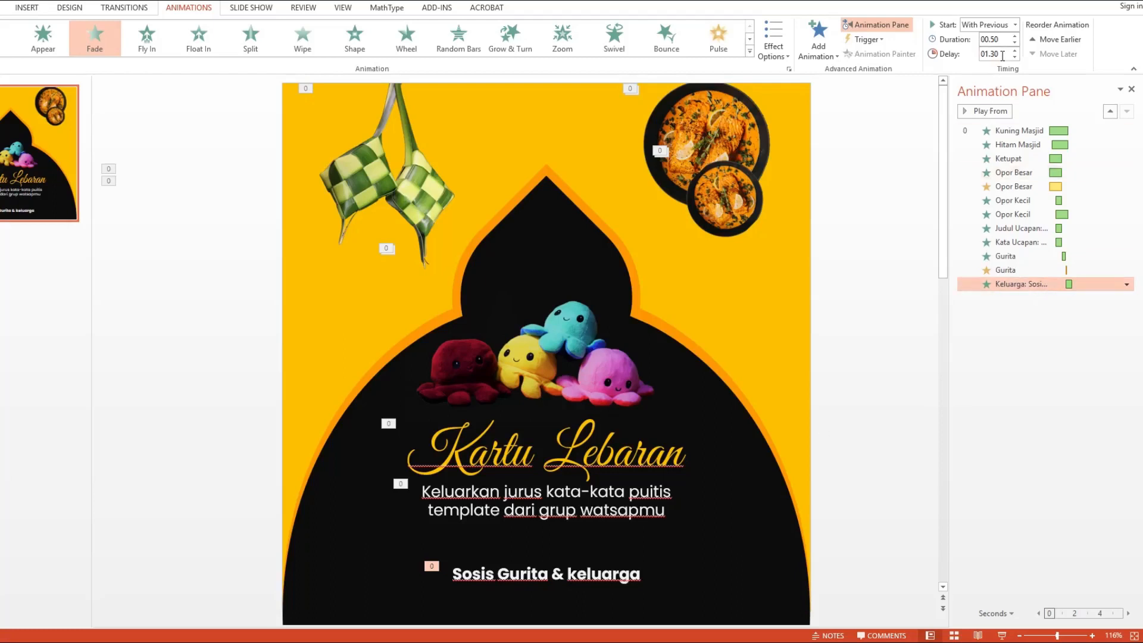
Step: Set the 'Sosis Gurita & keluarga' text animation's delay to 2 seconds and play all the slide's animations
left_click(1003, 54)
type("2")
key("Return")
left_click(1110, 367)
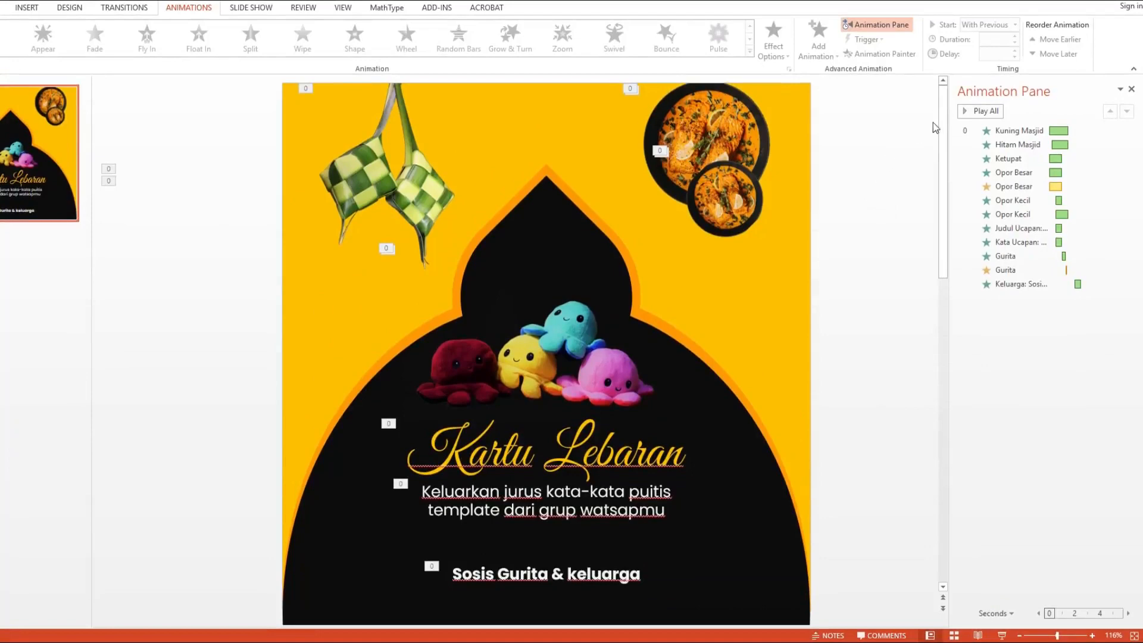
left_click(969, 114)
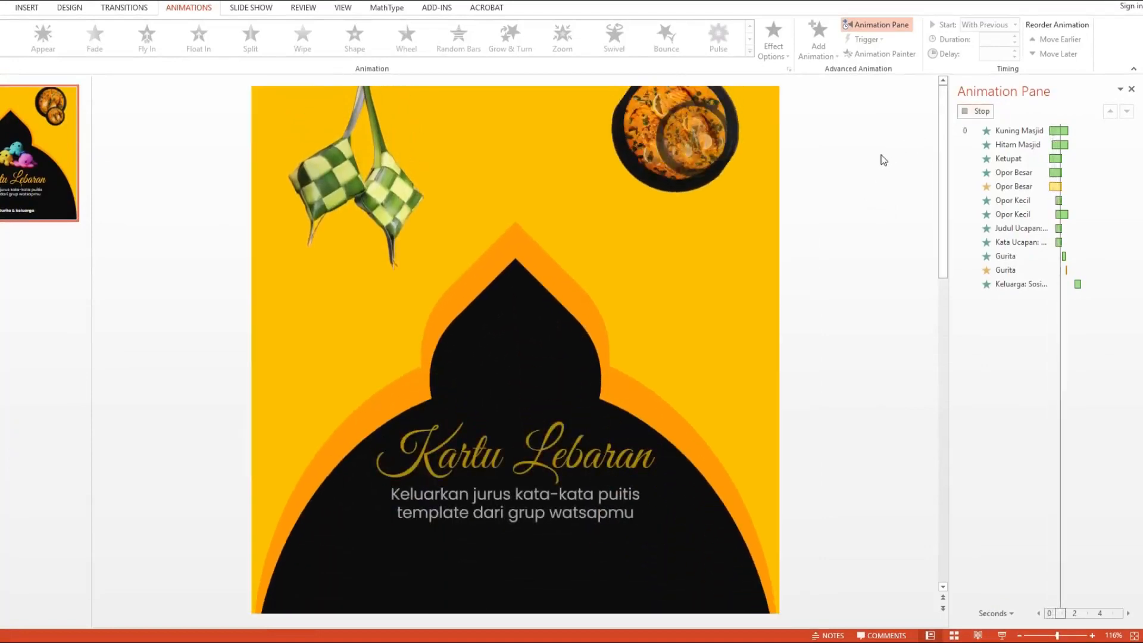